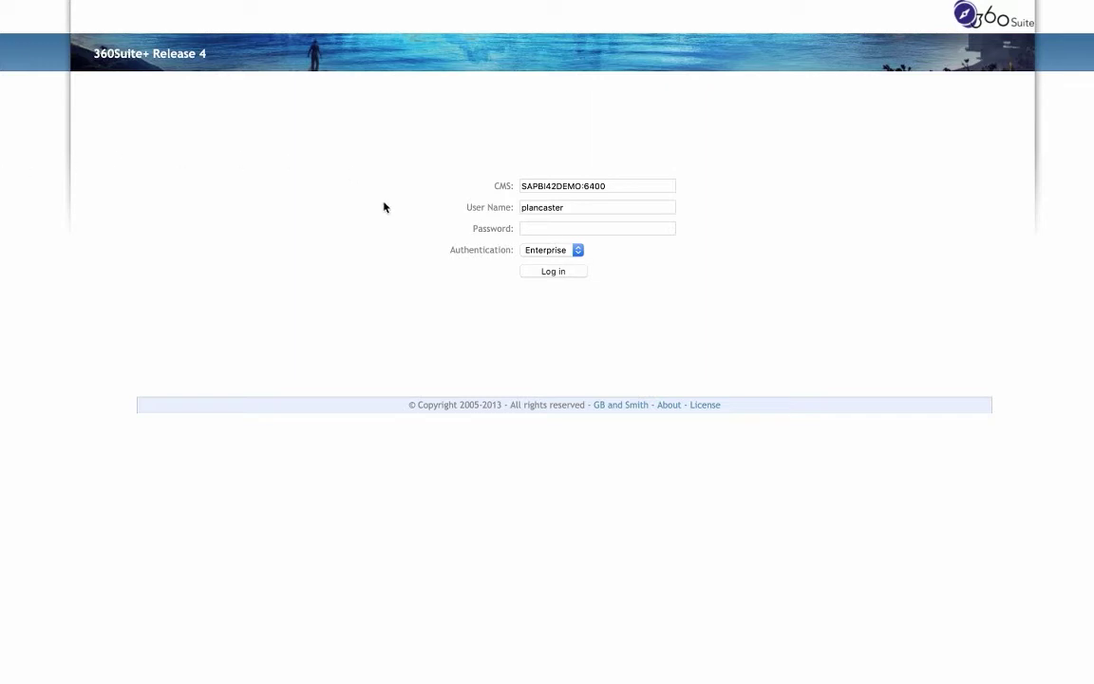
- Submit the CMS password to log in to 360Suite+ Release 4
key(Return)
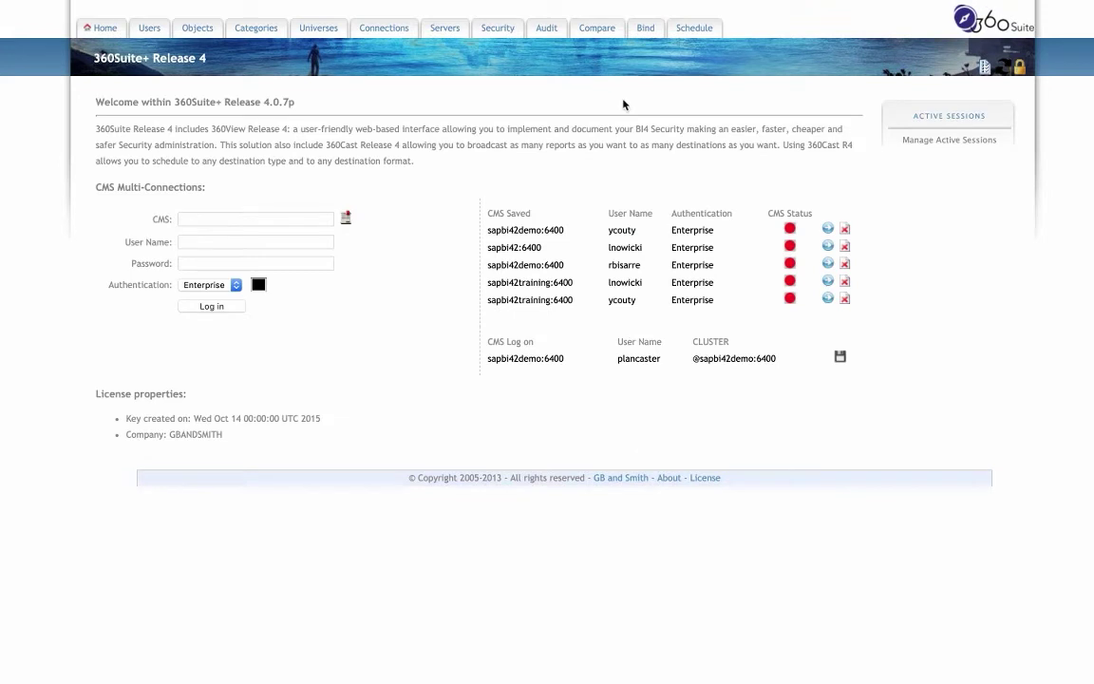
- Go to Schedule Reports in 360Cast and bring up the Destination Lists
click(696, 31)
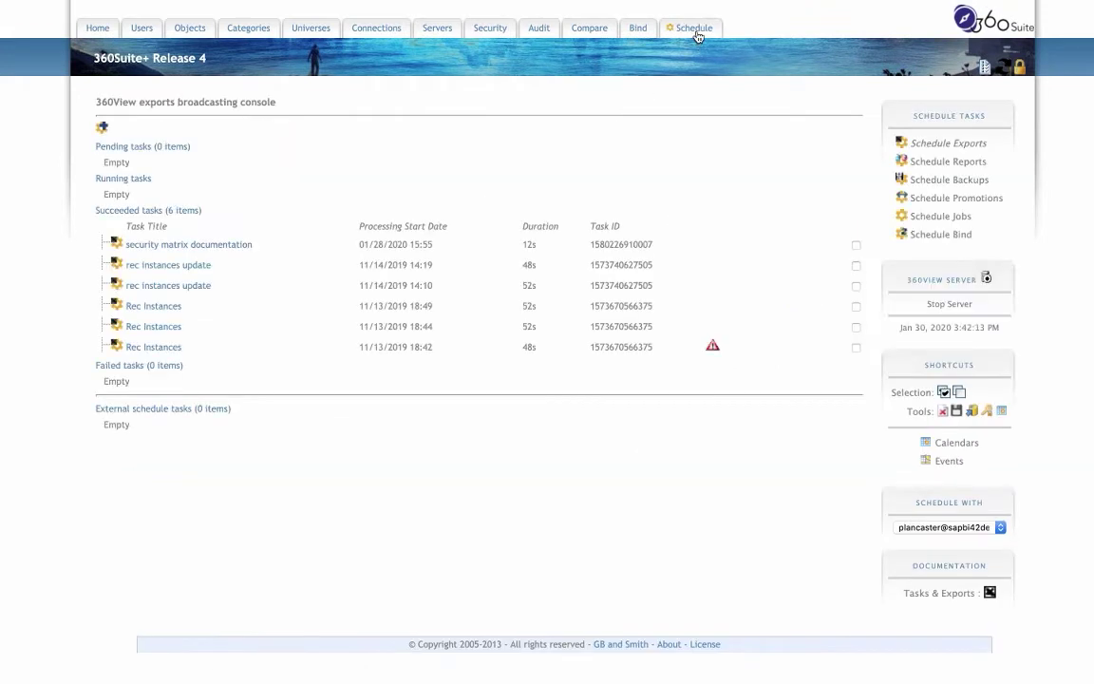
click(937, 163)
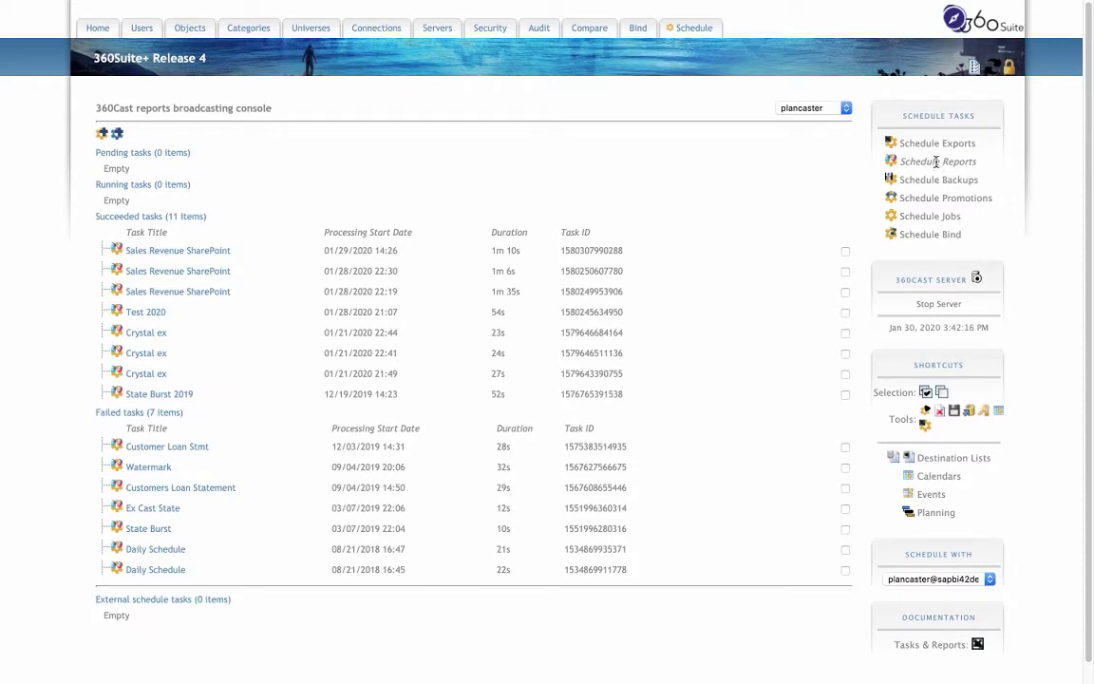
click(954, 460)
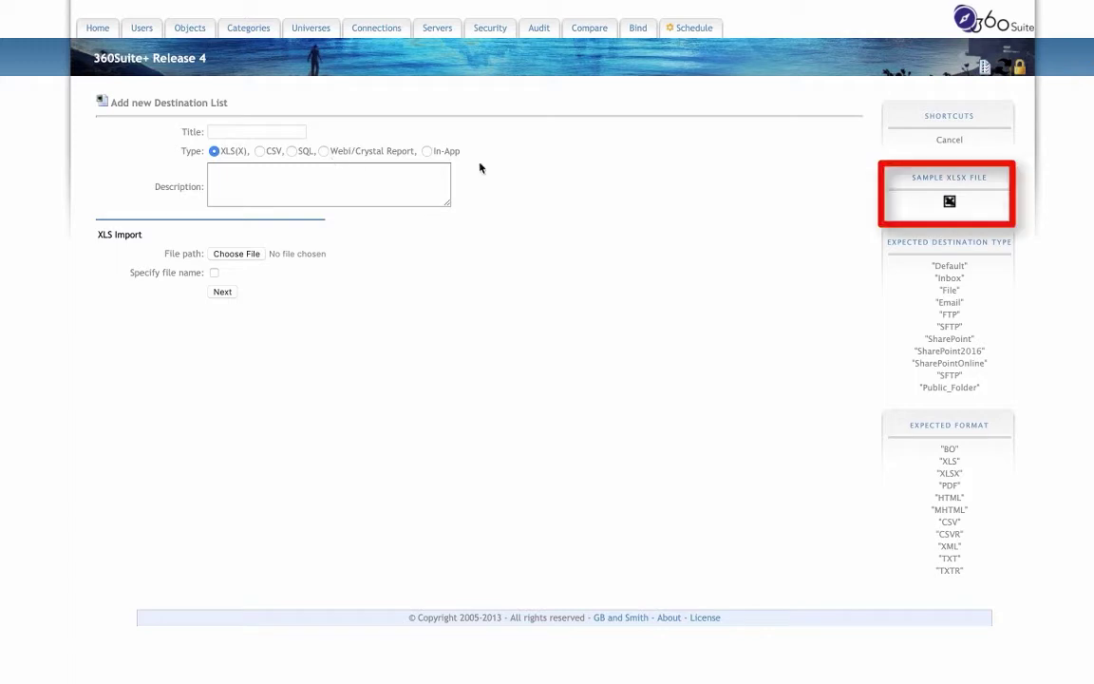
- Open the sample 360cast_destinations workbook in Excel and select the SharePoint formats in A9:A11
click(949, 204)
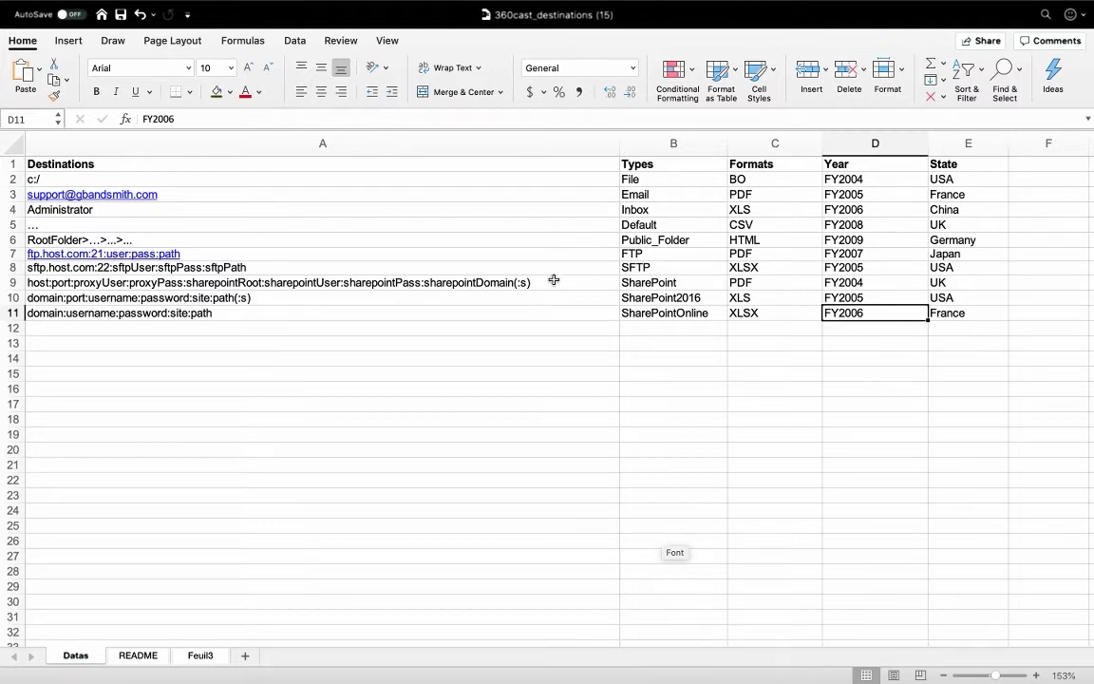
drag(555, 281, 551, 317)
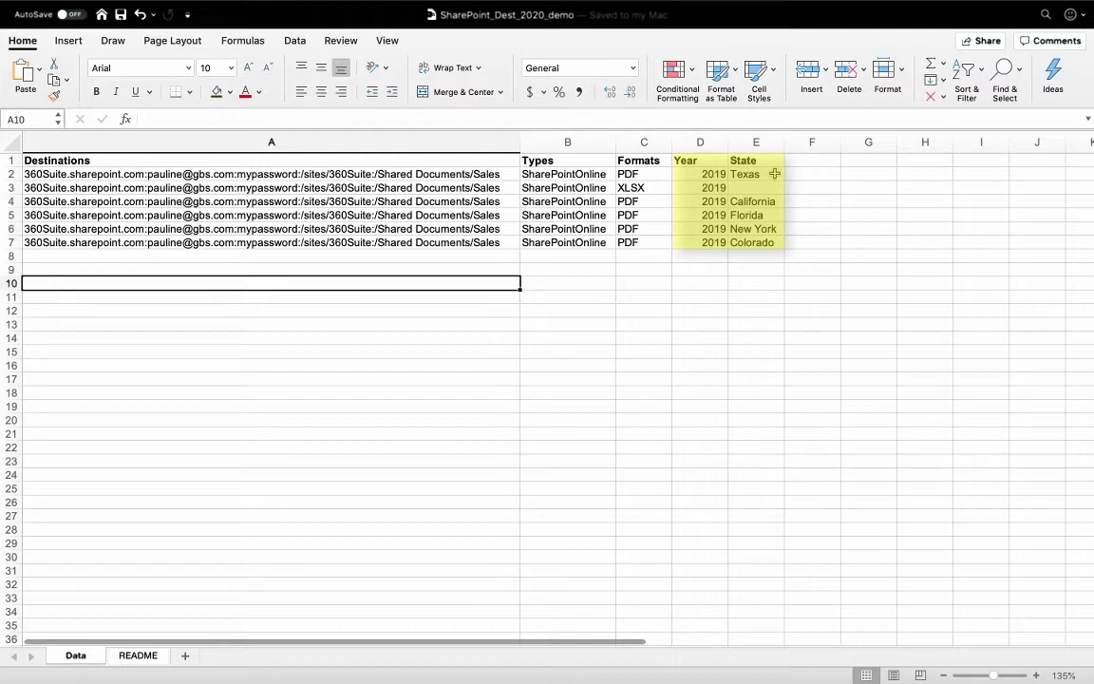
- Select the empty State cell E3 in the SharePoint_Dest_2020_demo workbook
click(778, 187)
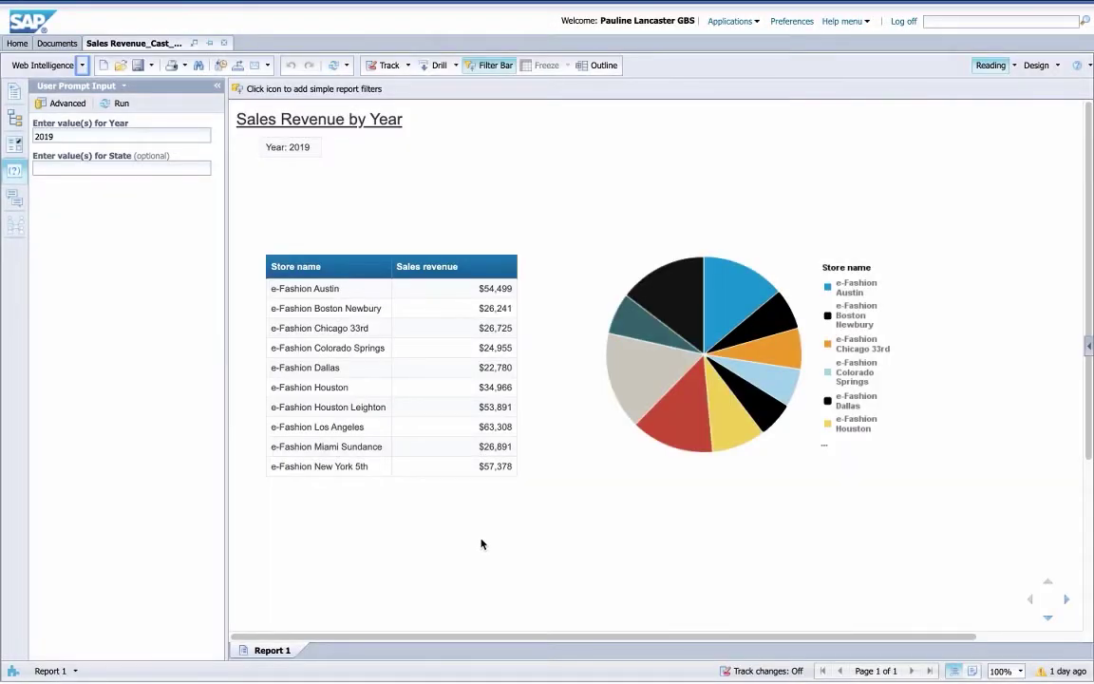
- Refresh Sales Revenue by Year and select the optional State prompt in Prompts Summary
click(334, 67)
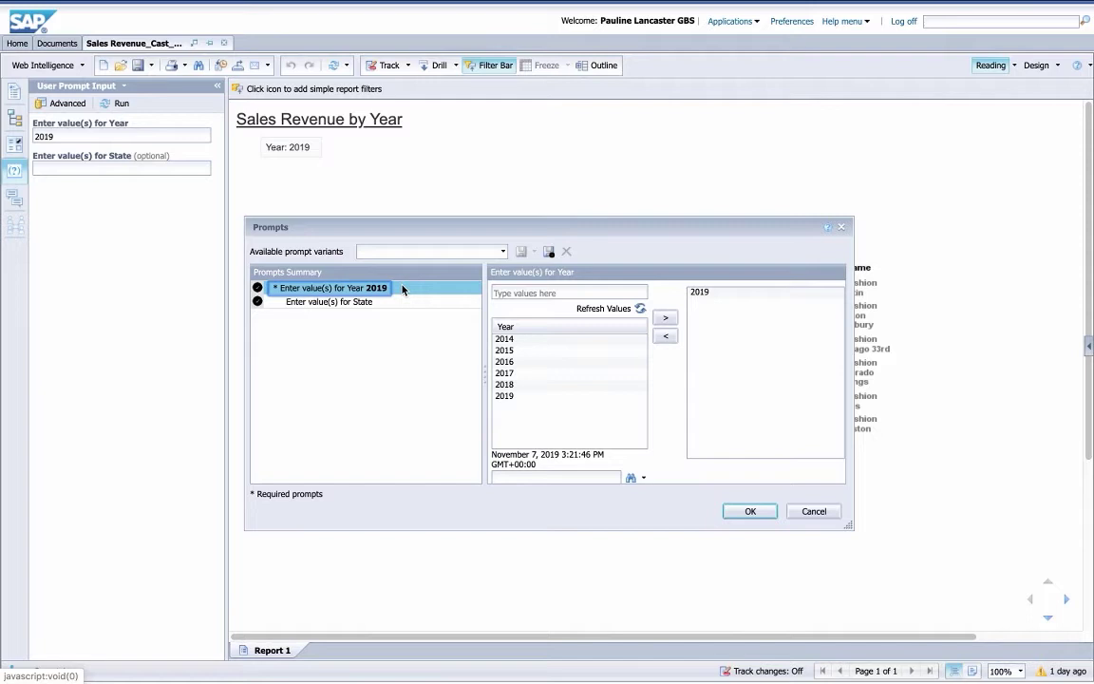
click(398, 305)
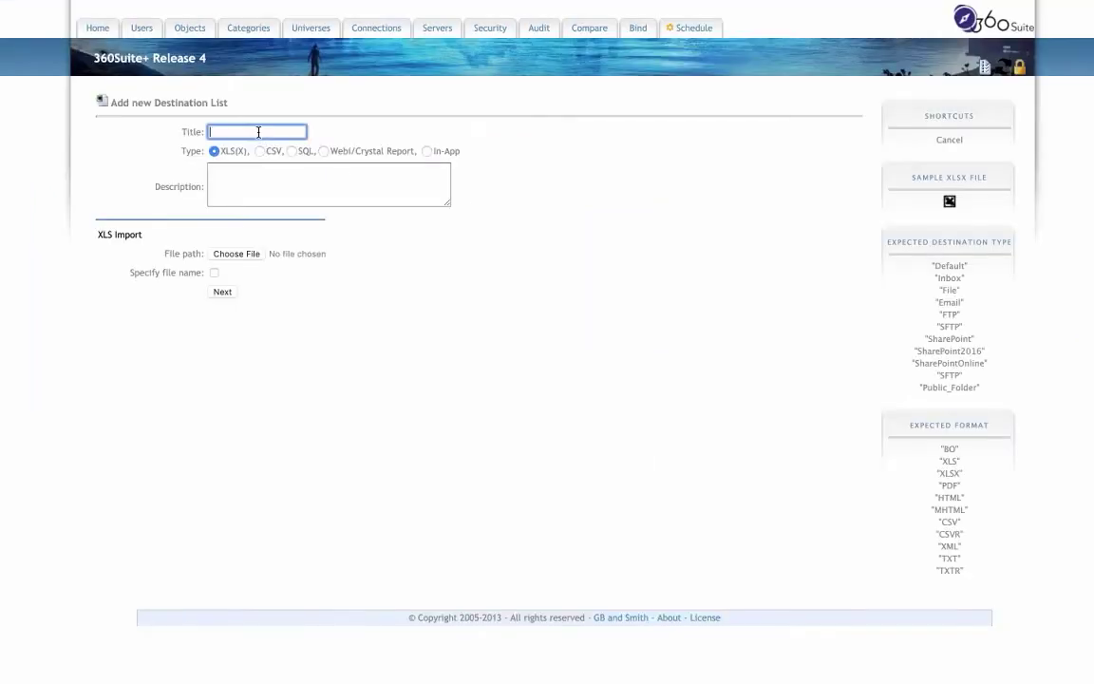
- Add destination list 'SharePoint GBS' imported from SharePoint_Dest_2020_demo.xlsx
text(SharePoint GBS)
click(246, 257)
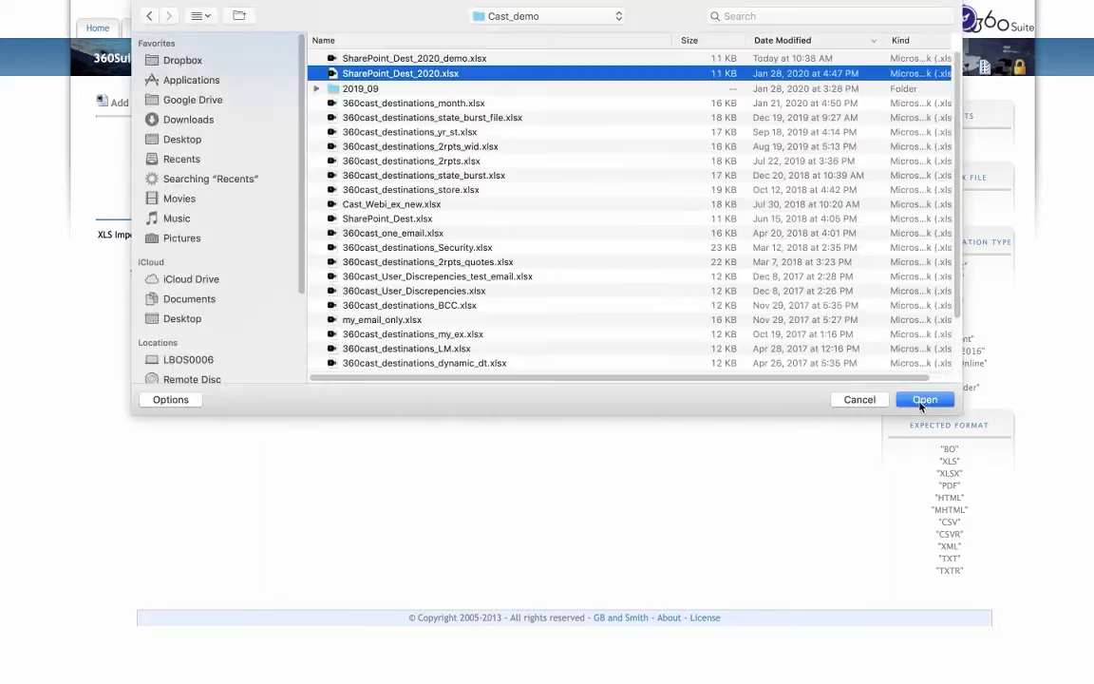
key(Return)
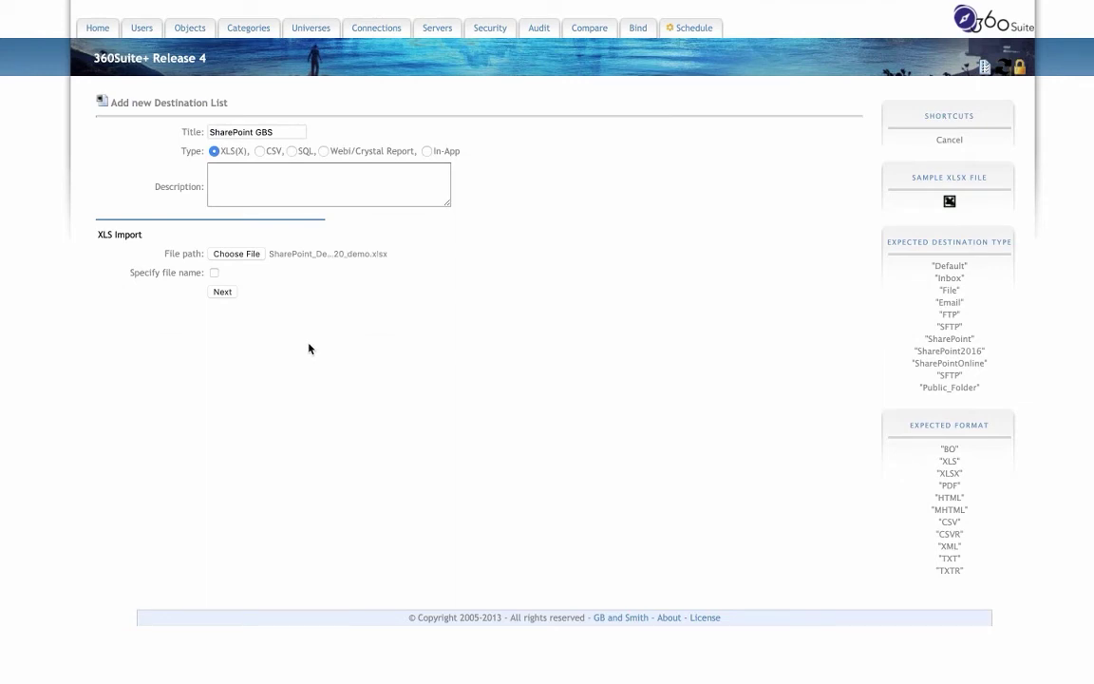
click(223, 292)
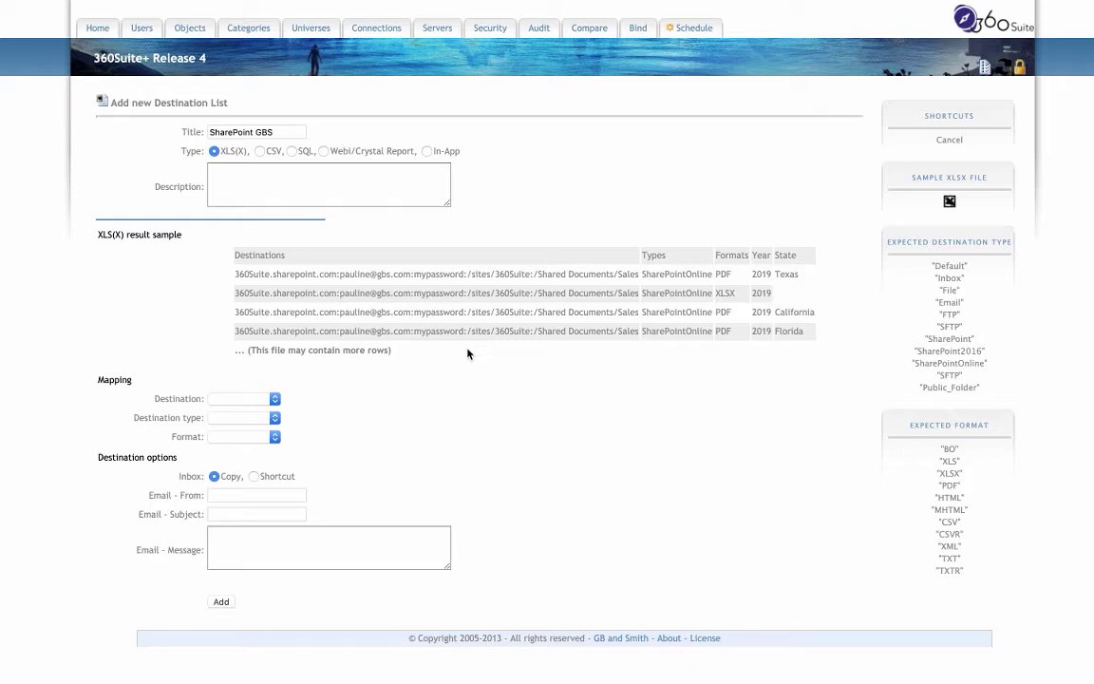
click(222, 603)
- Create a new assisted 360Cast broadcast task titled 'SharePoint GBS'
click(950, 142)
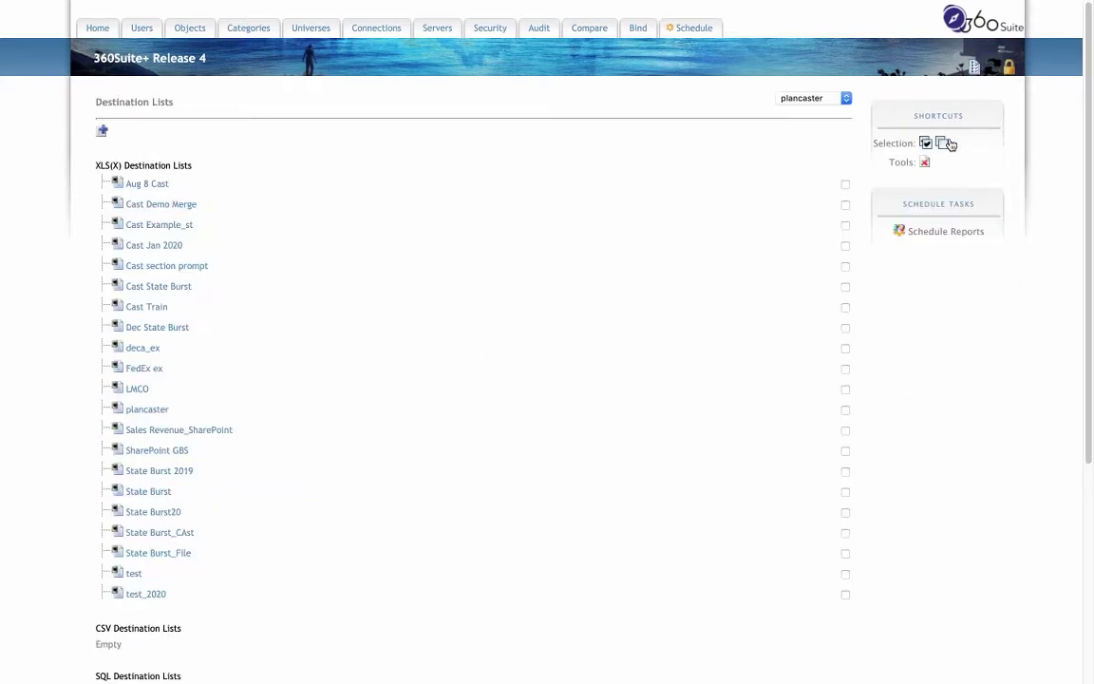
click(946, 234)
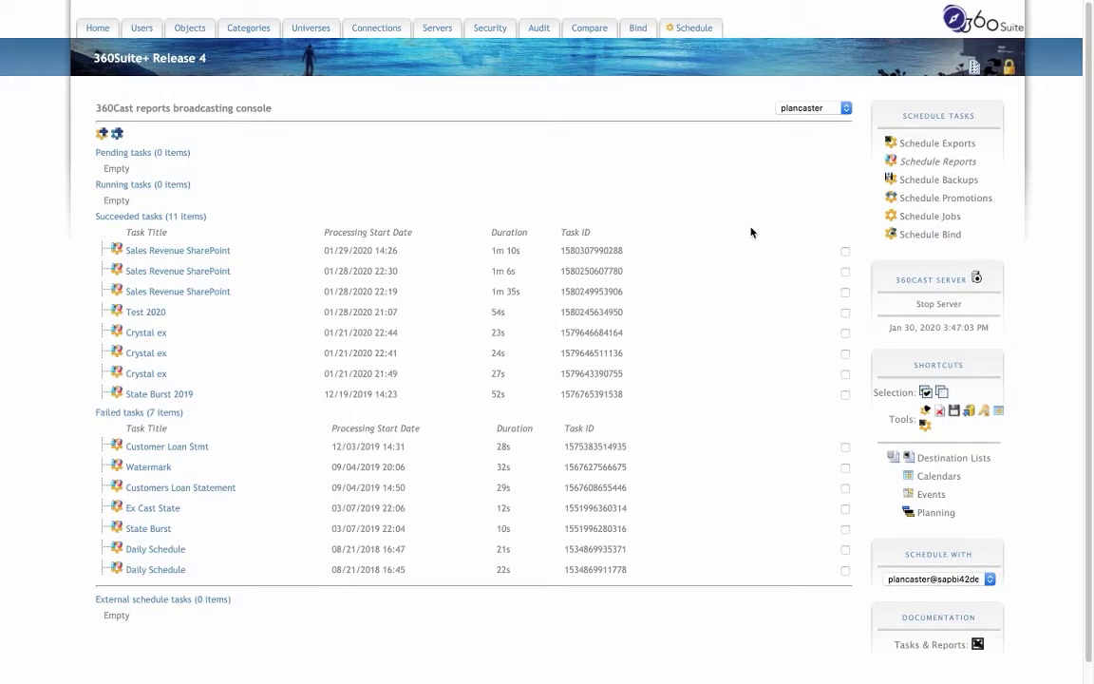
click(101, 136)
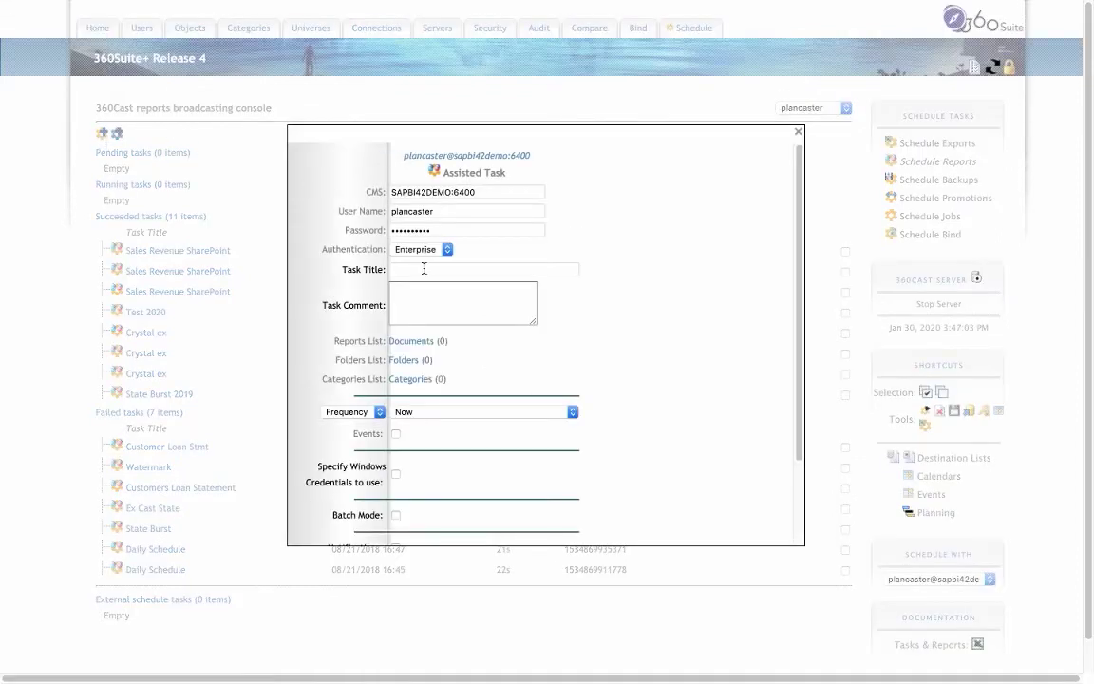
click(424, 269)
text(SharePoint GBS)
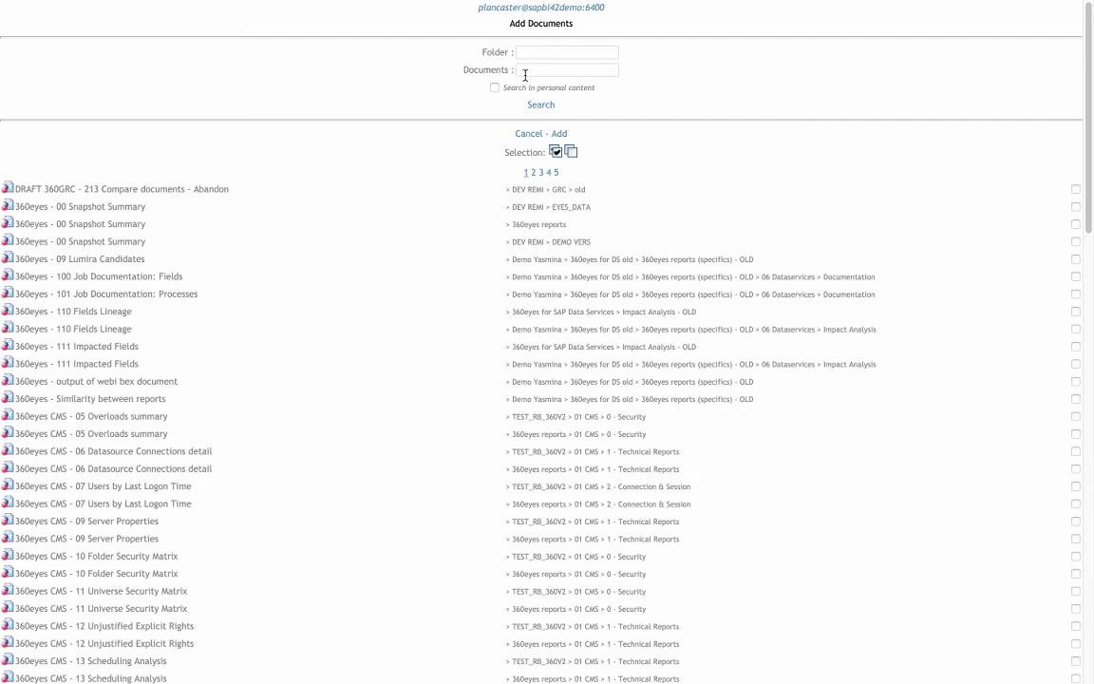
- Search documents for 'cast_2020' and tick the Sales Revenue_Cast_2020 report
click(525, 71)
text(cast_2020)
click(544, 107)
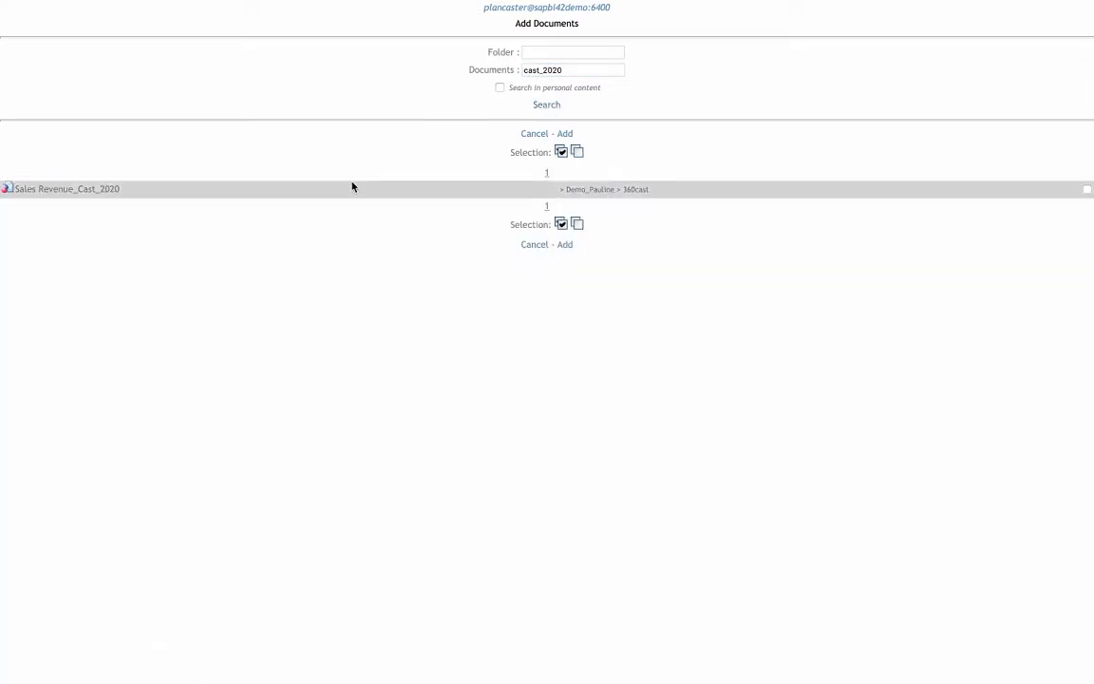
click(1088, 190)
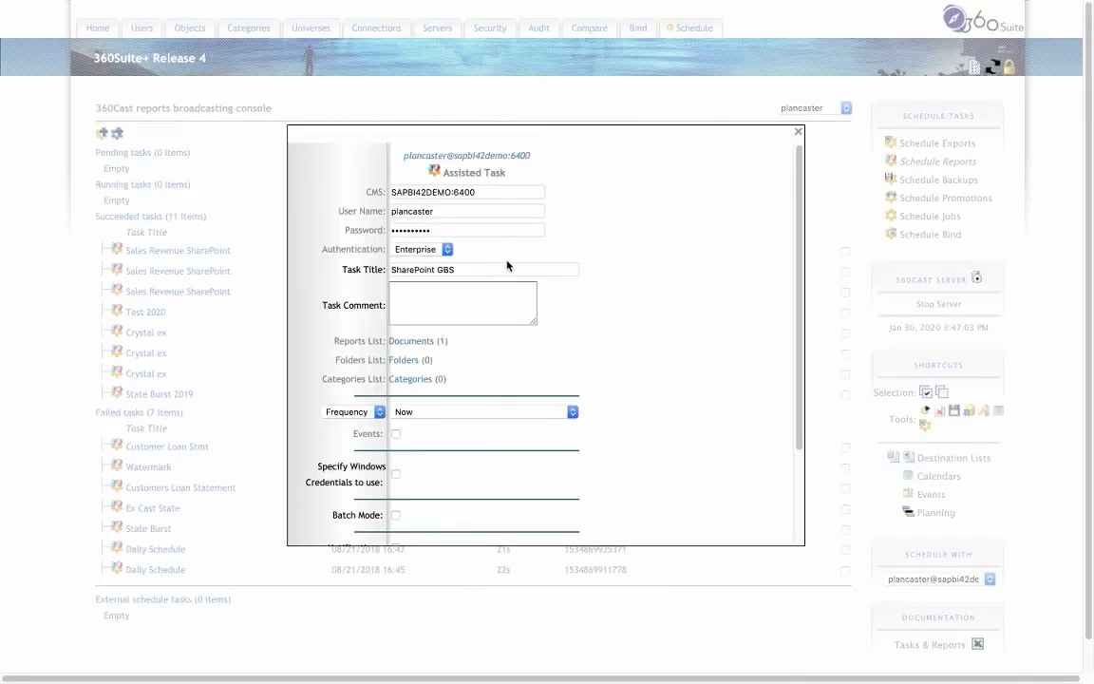
scroll(467, 342, down, 3)
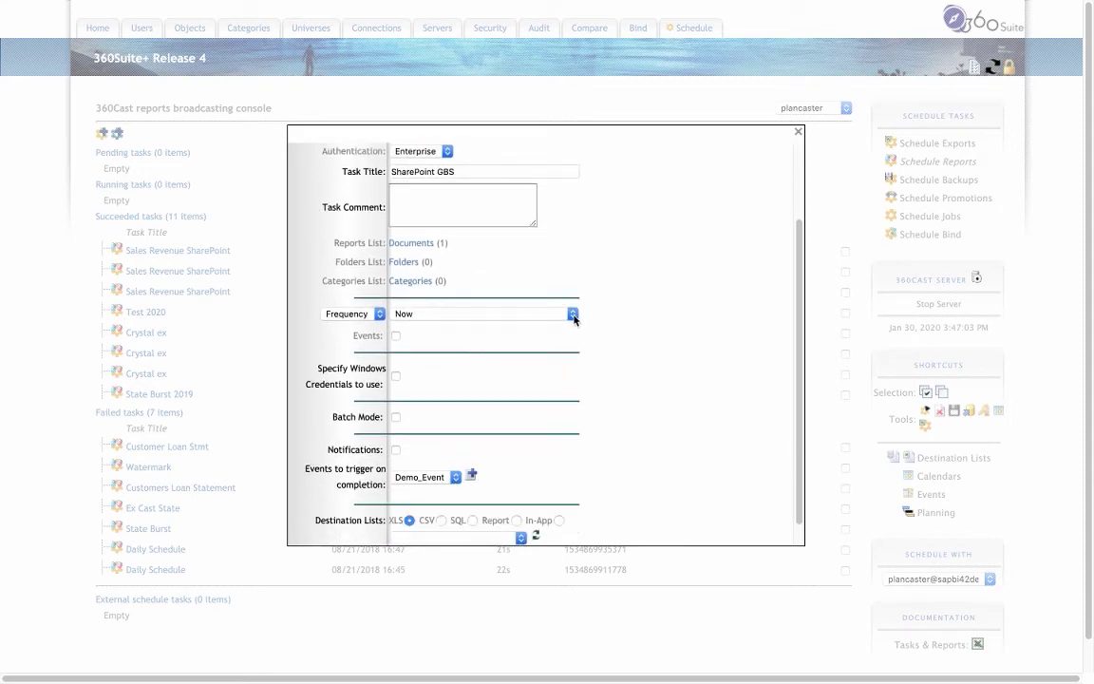
click(573, 316)
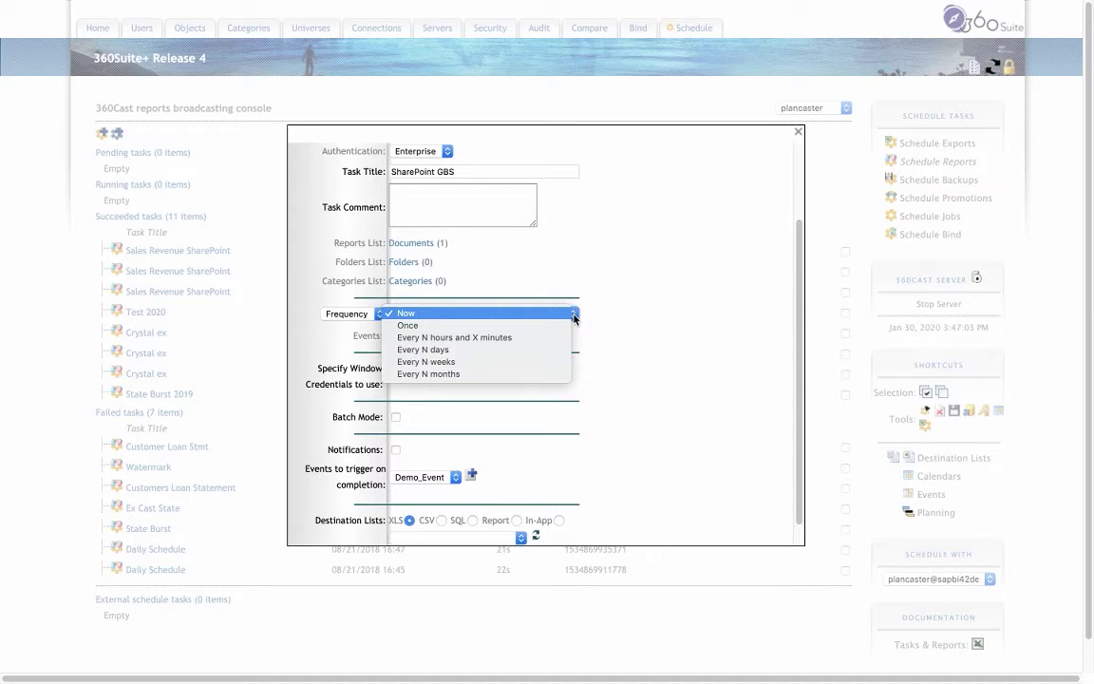
click(573, 316)
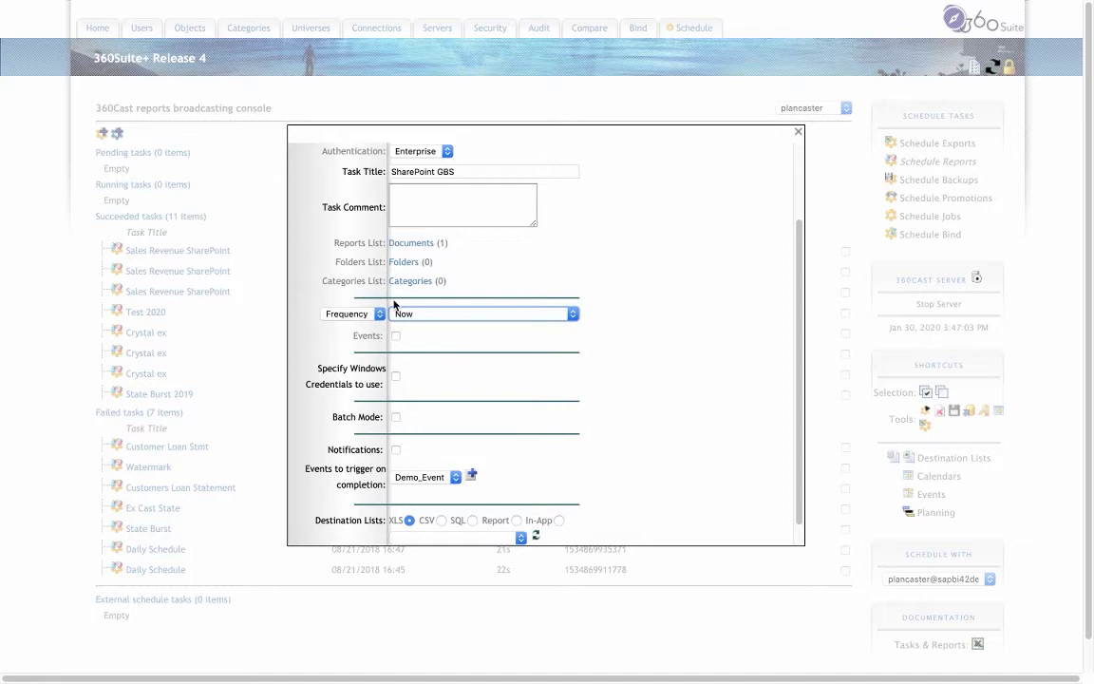
click(380, 315)
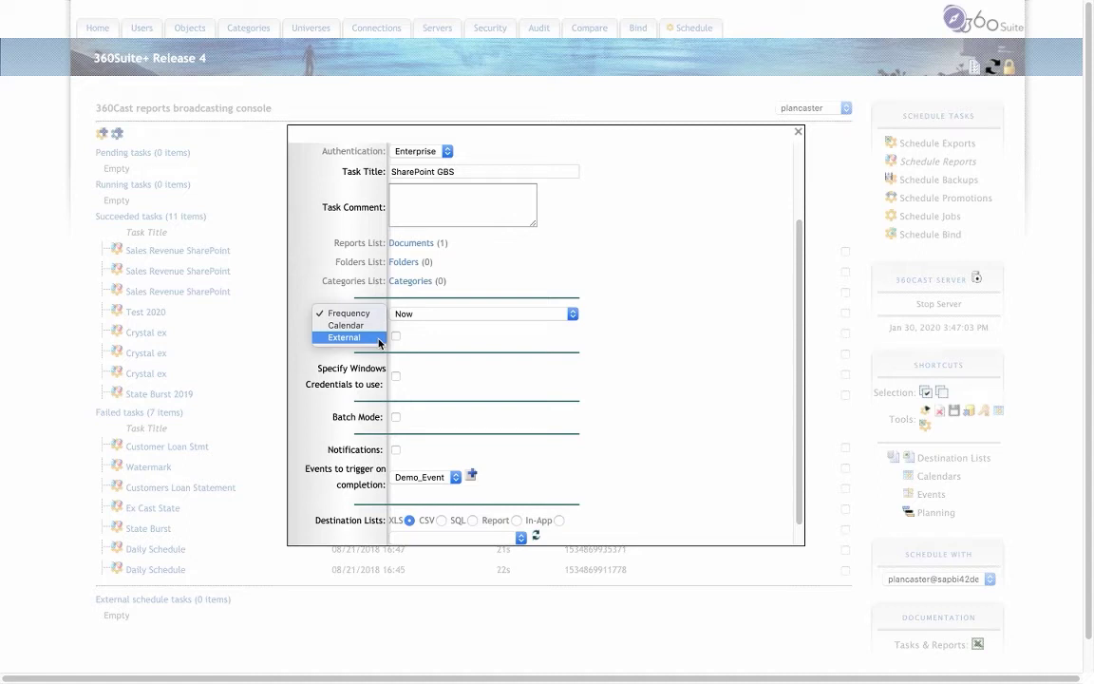
click(480, 335)
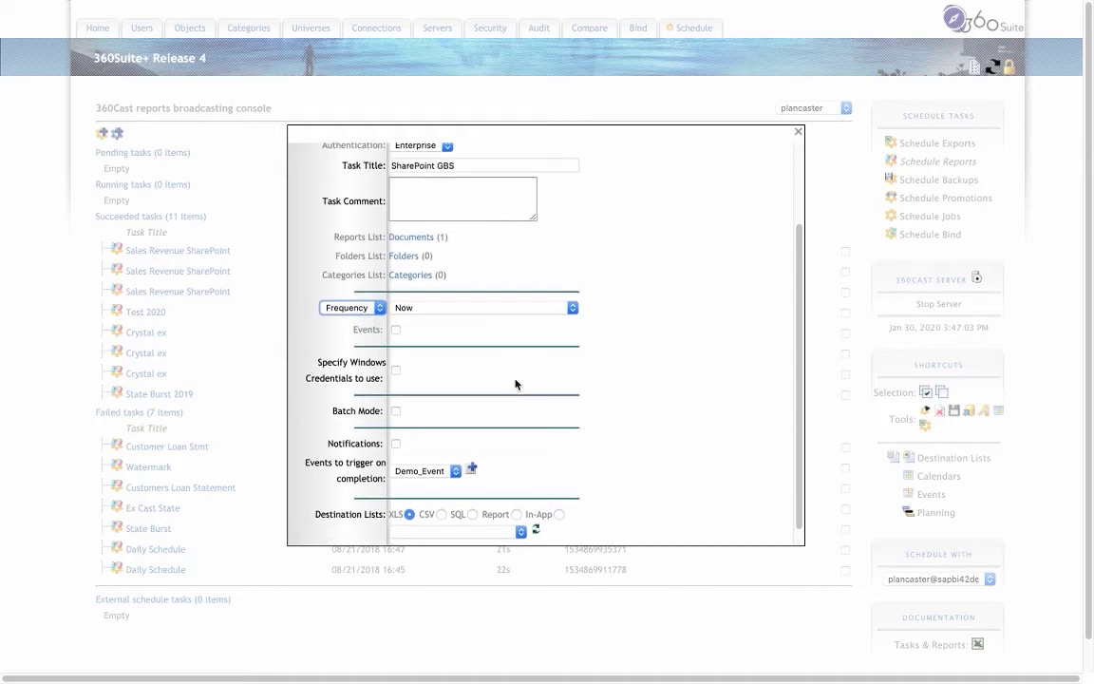
- Choose SharePoint GBS in the XLS destination list dropdown
scroll(516, 383, down, 1)
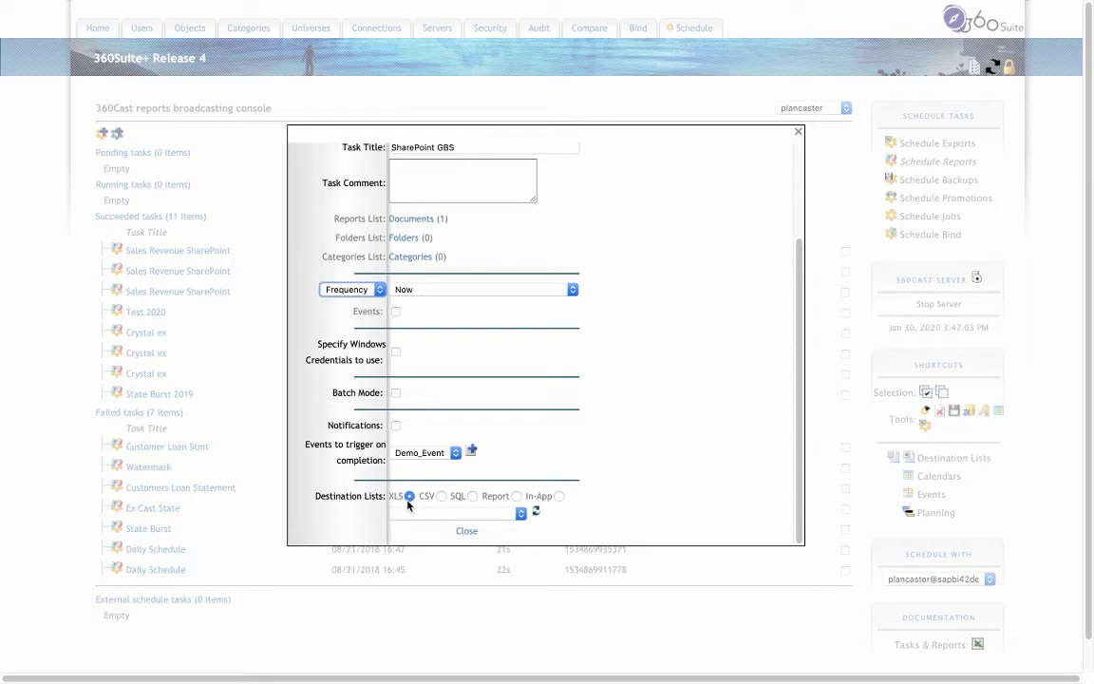
click(520, 514)
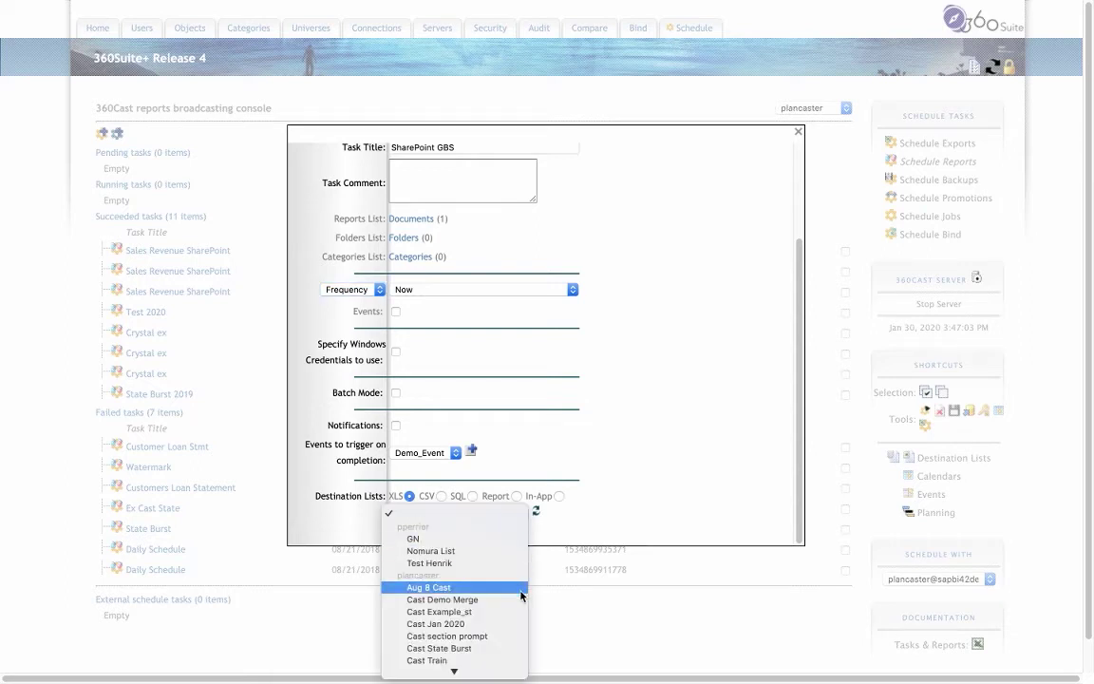
scroll(501, 620, down, 5)
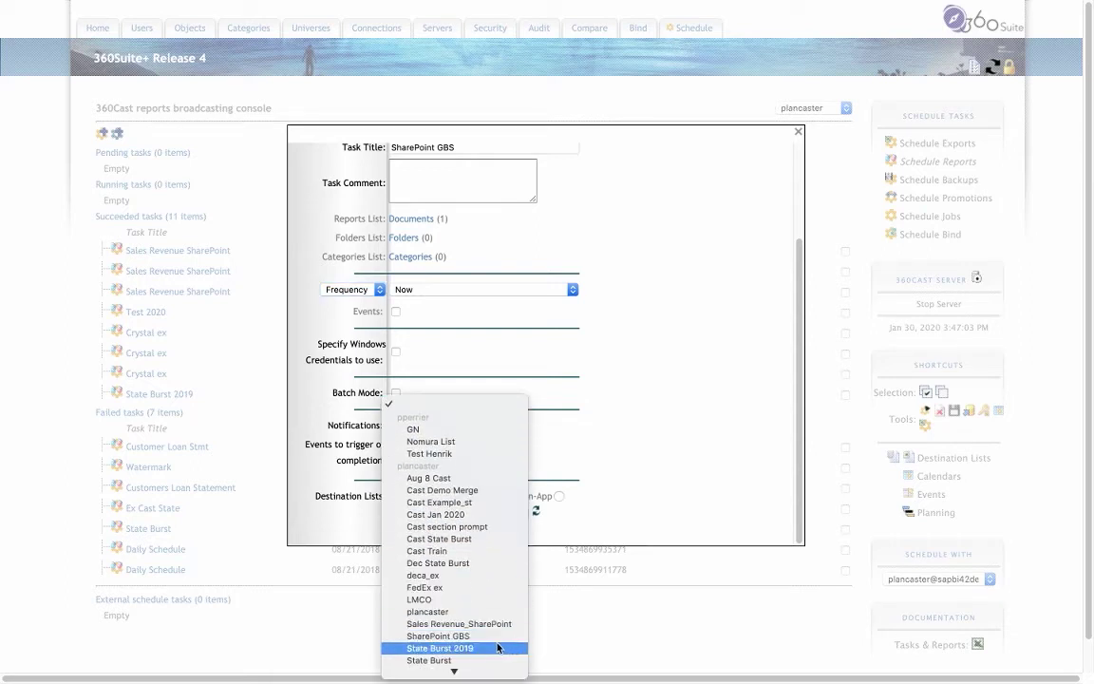
click(679, 462)
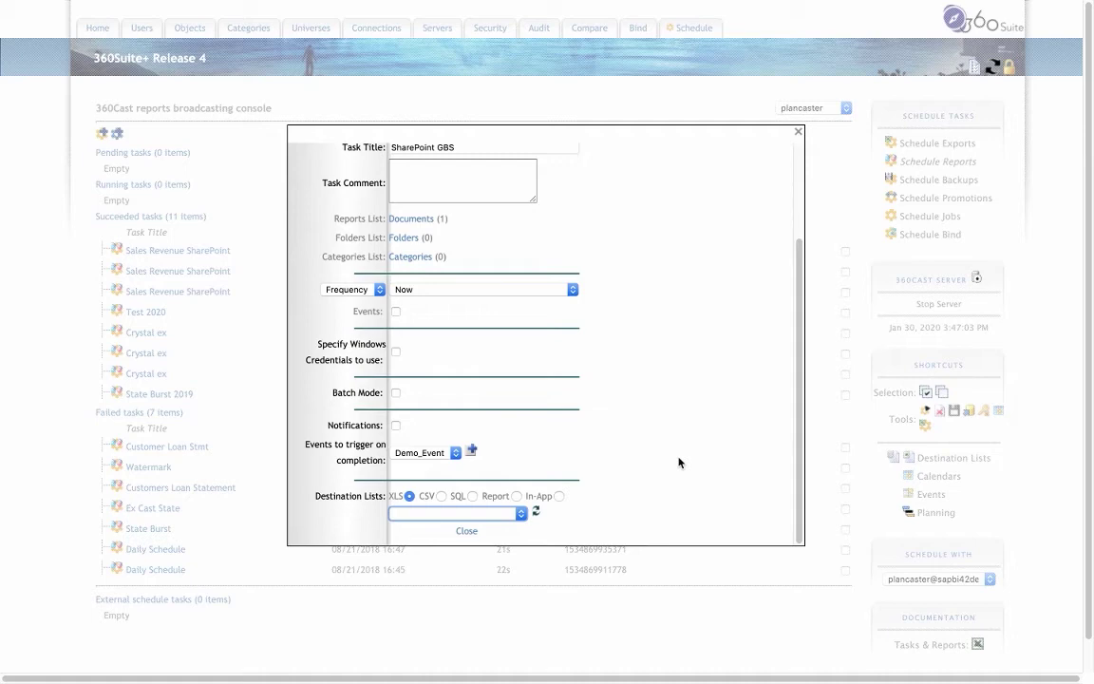
- Map Destination to Destinations, Destination type to Types, and Format to Formats
scroll(679, 462, down, 2)
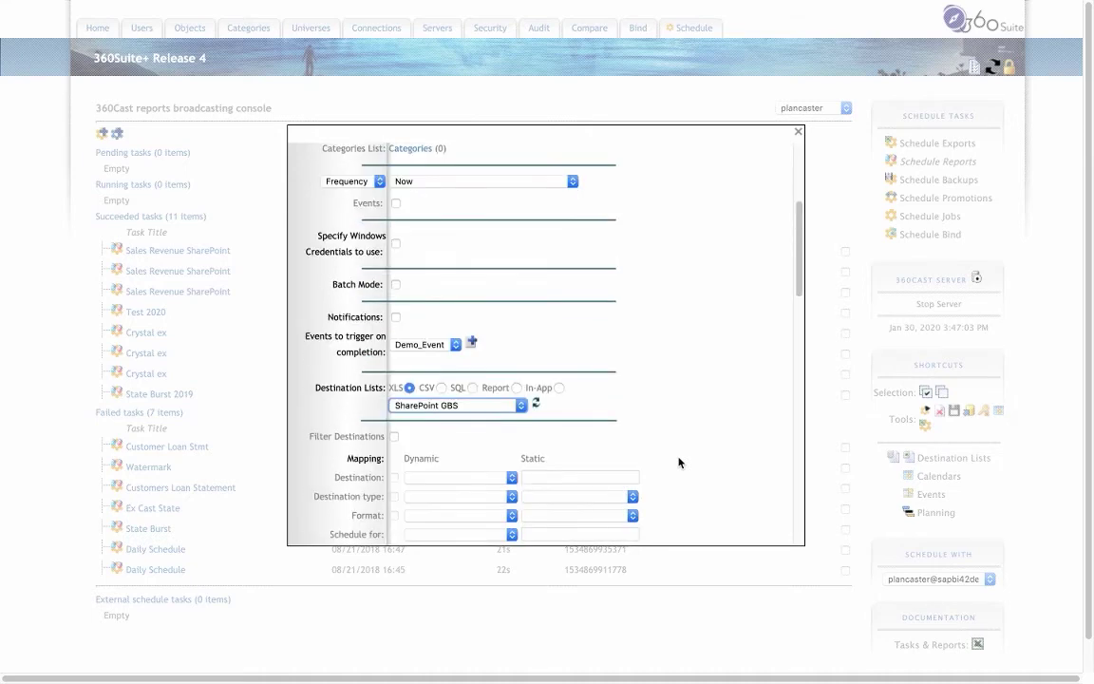
scroll(679, 463, down, 2)
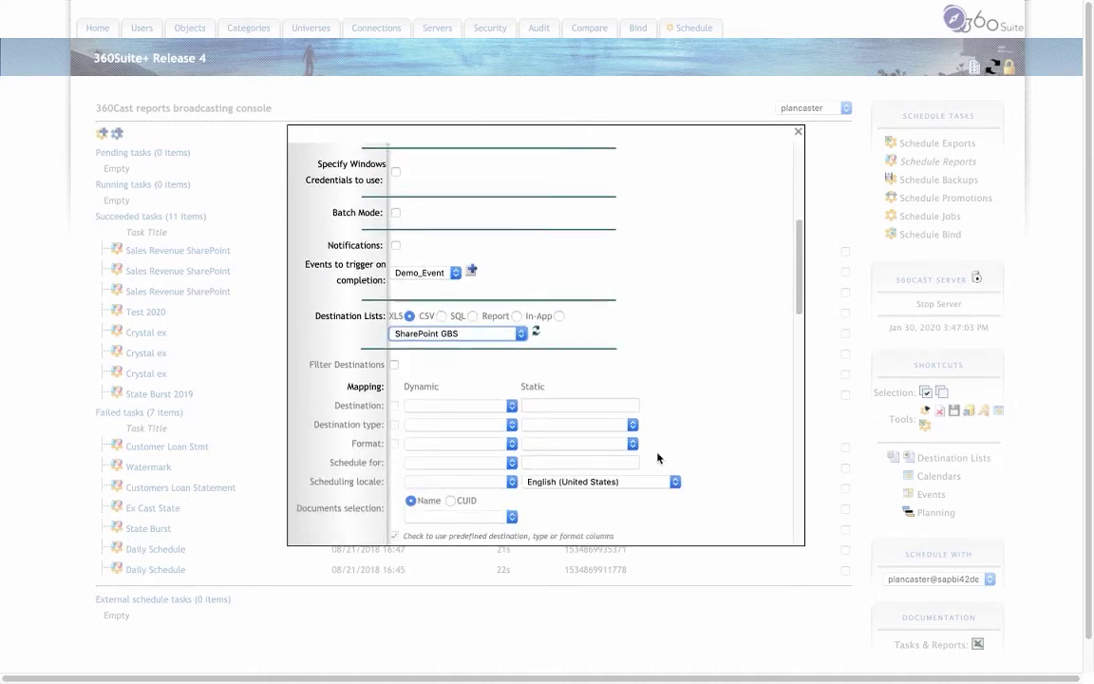
click(512, 410)
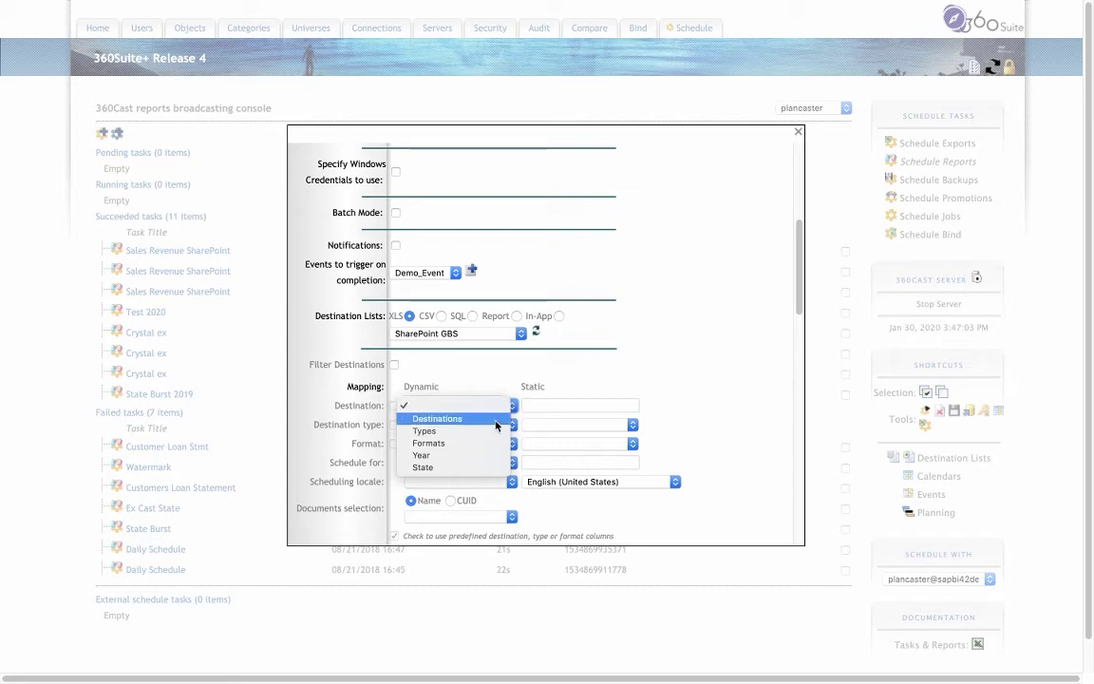
click(497, 419)
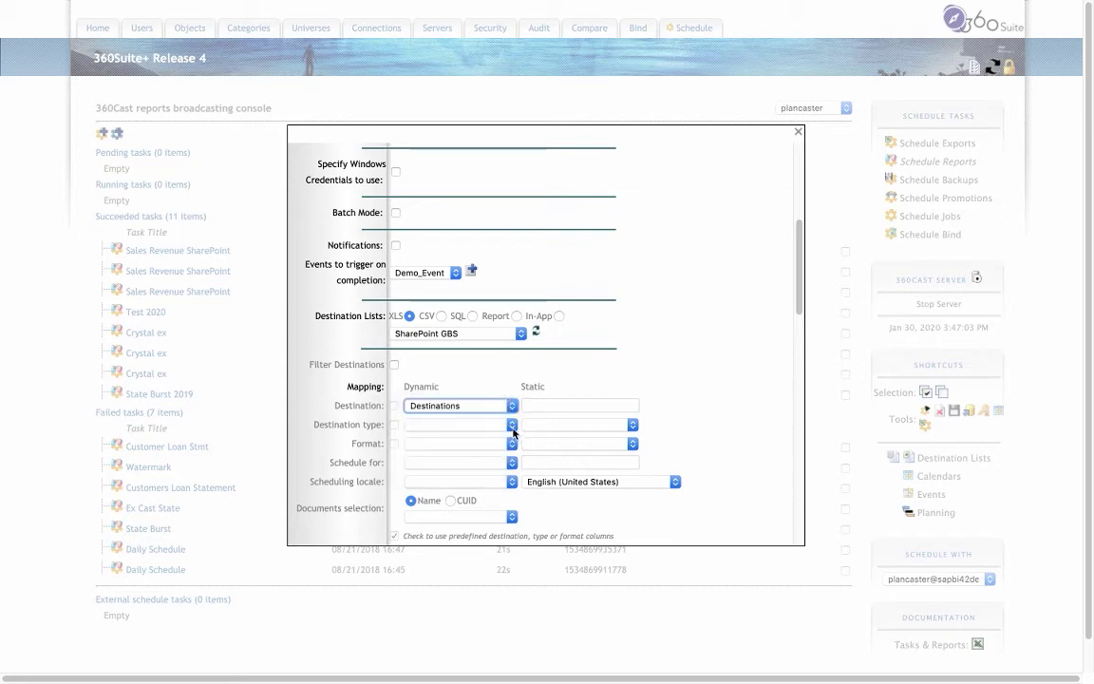
click(513, 429)
key(Escape)
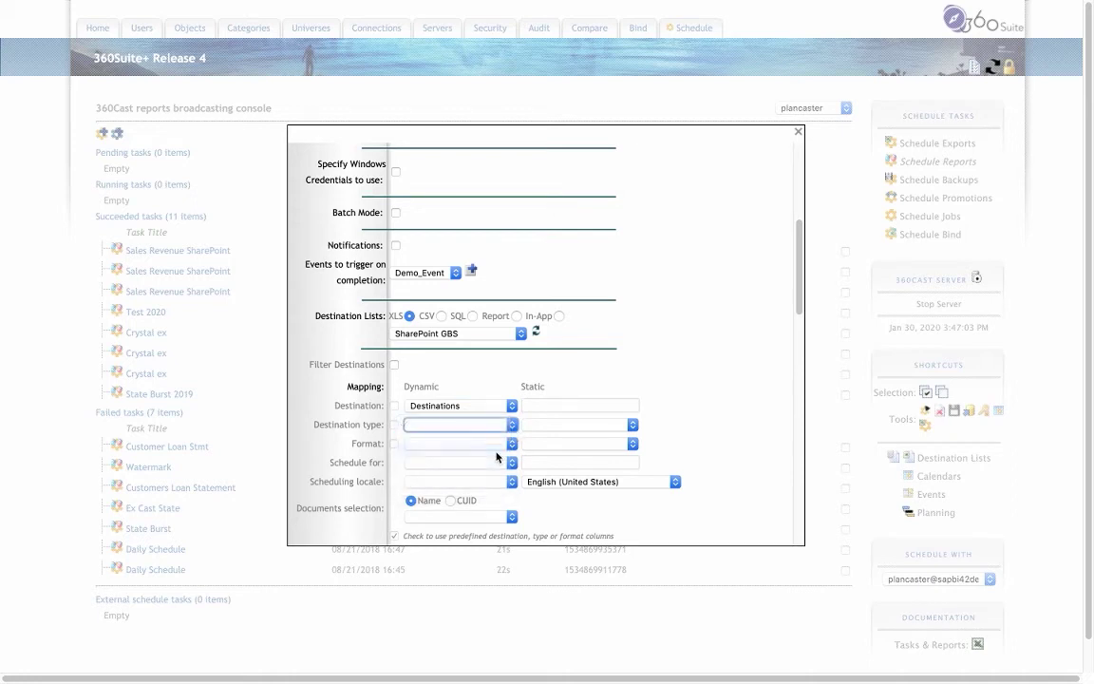
click(512, 445)
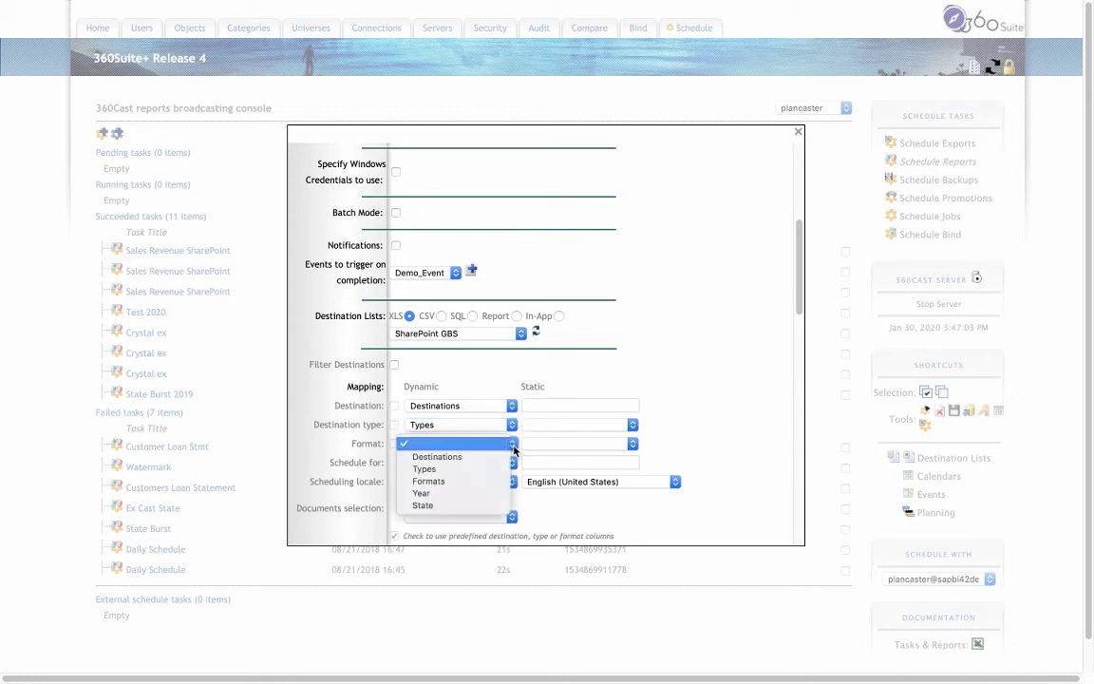
click(509, 482)
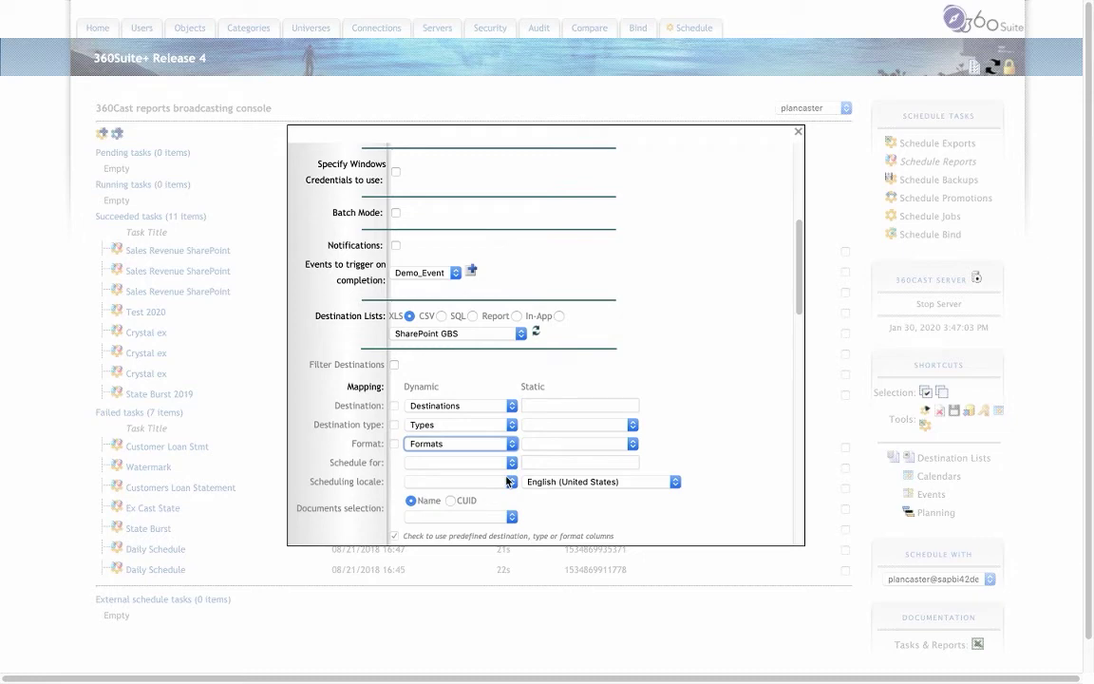
scroll(547, 390, down, 1)
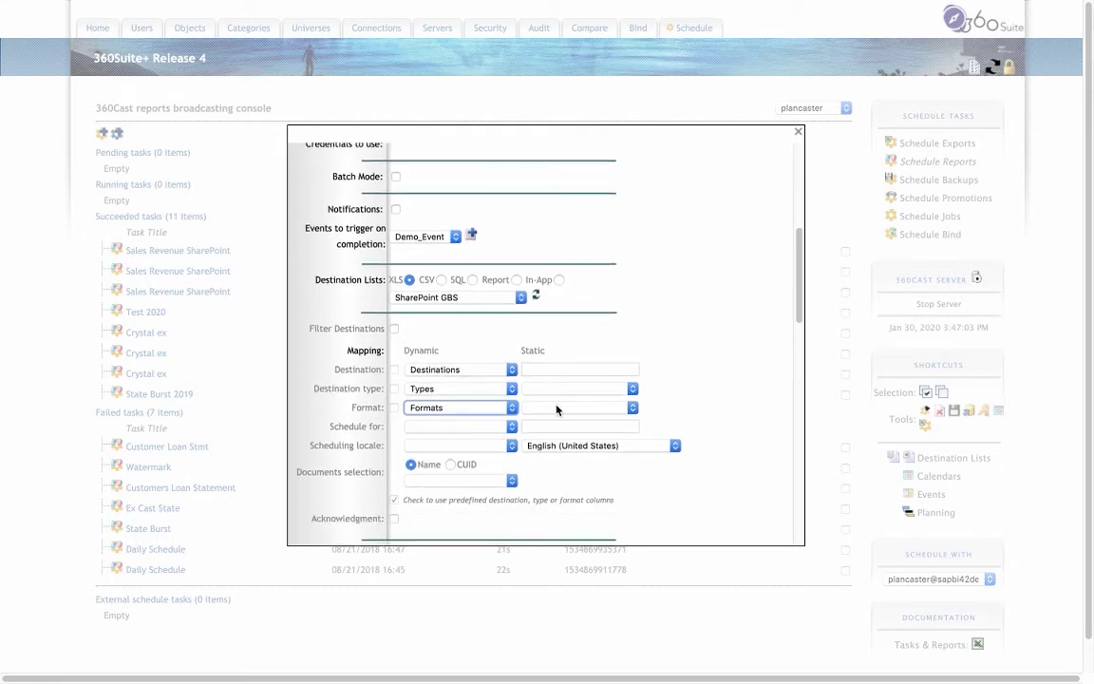
scroll(556, 410, down, 1)
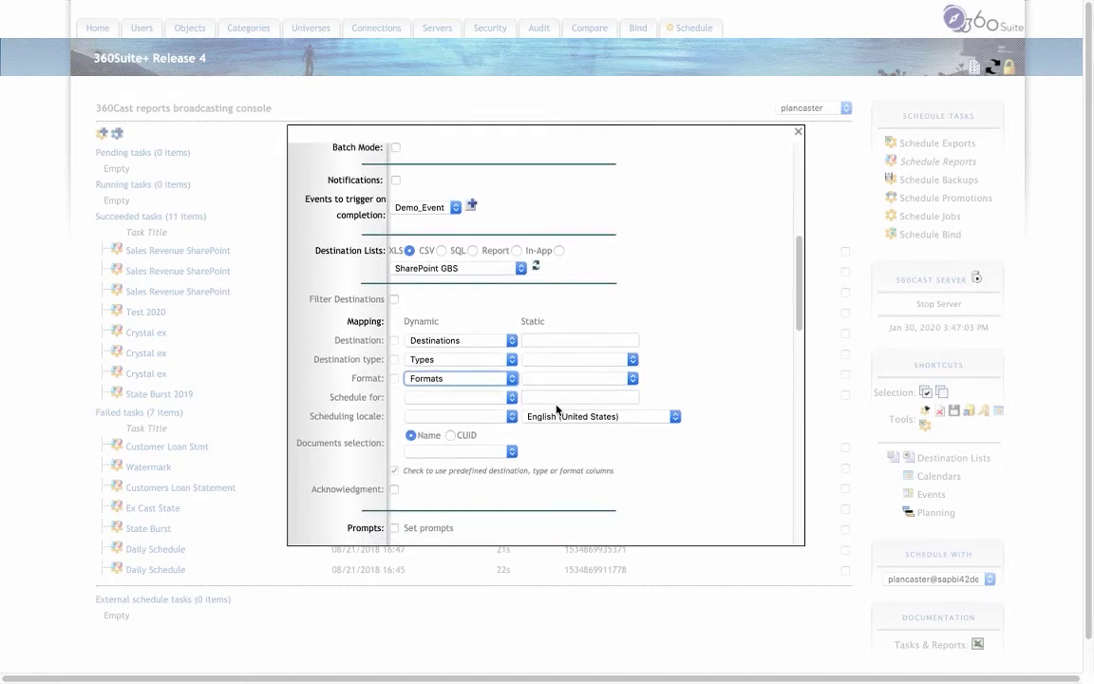
scroll(557, 410, down, 1)
scroll(556, 409, down, 4)
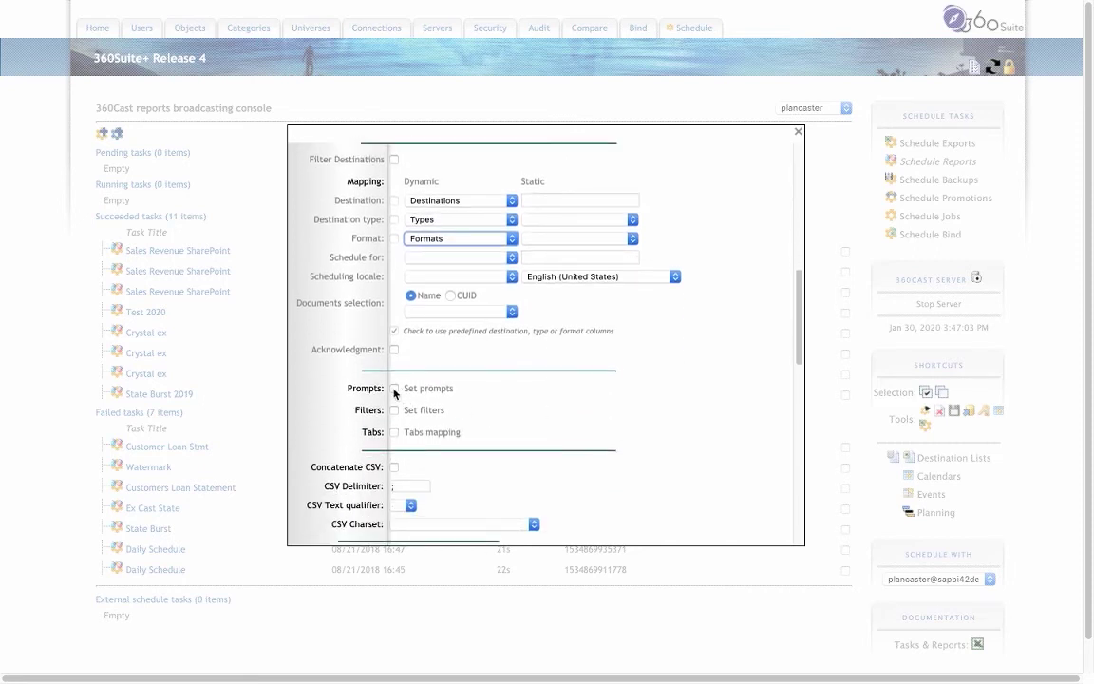
- Enable Set prompts and map the Sales Revenue_Cast_2020 Year and State prompts to the list's Year and State columns
click(394, 389)
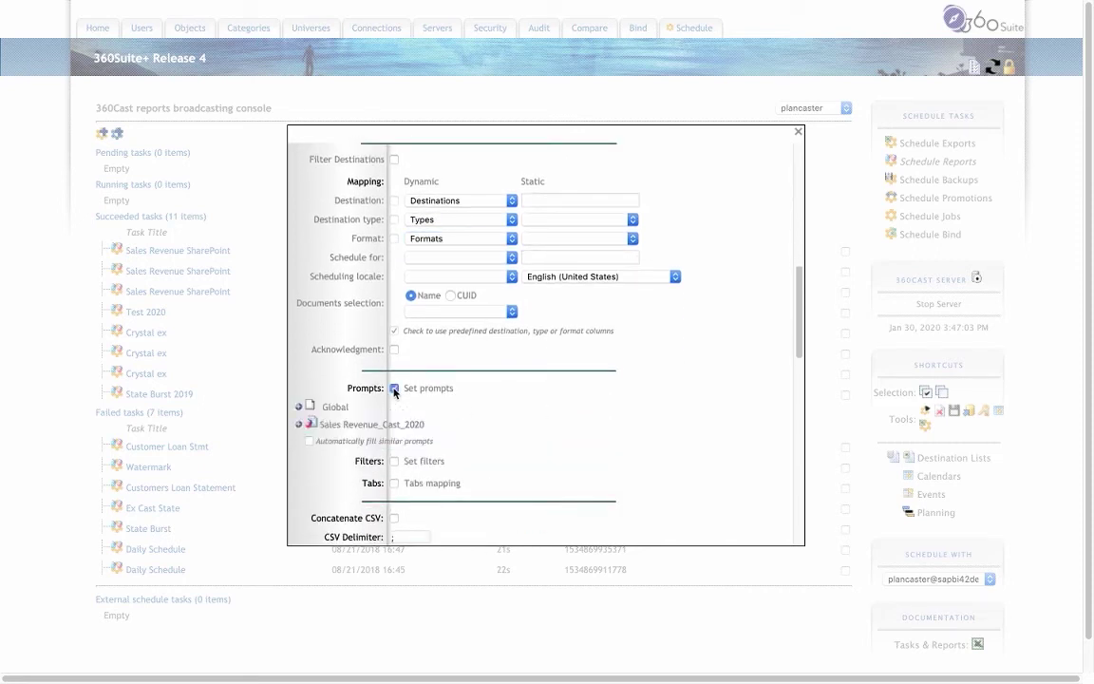
click(299, 425)
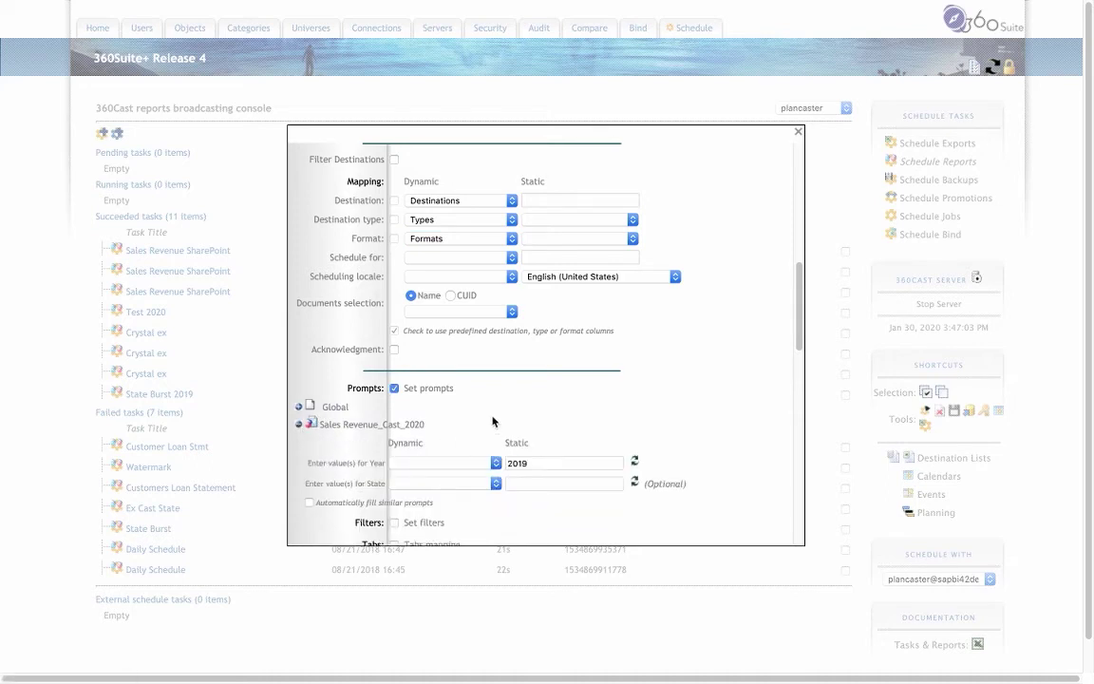
scroll(492, 421, down, 1)
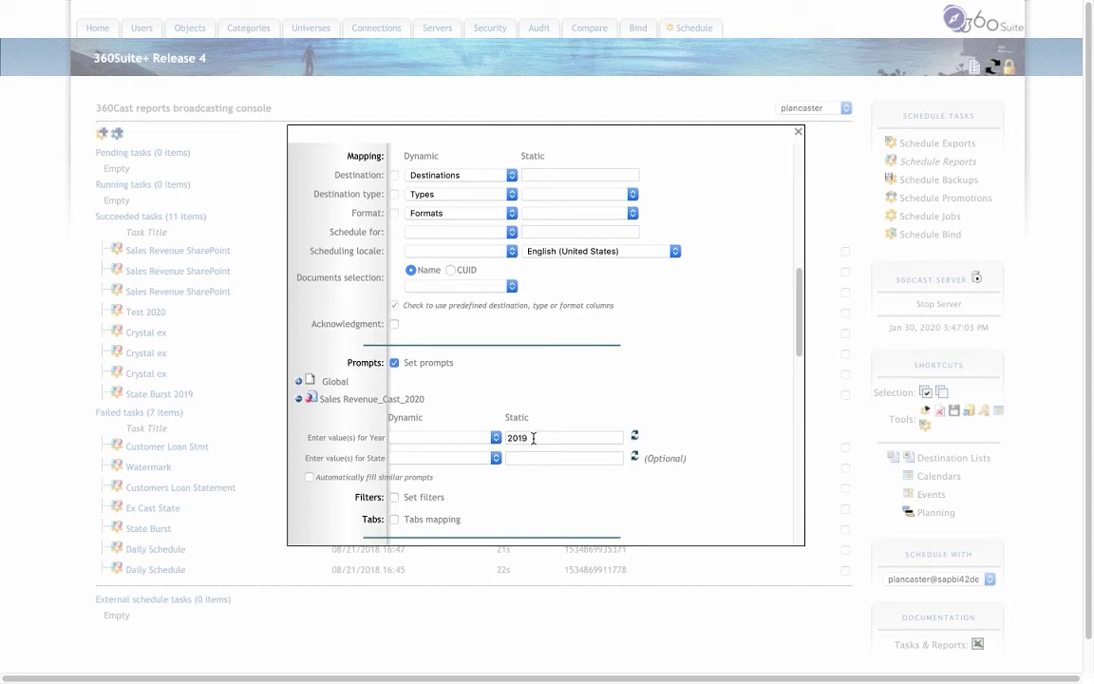
click(446, 437)
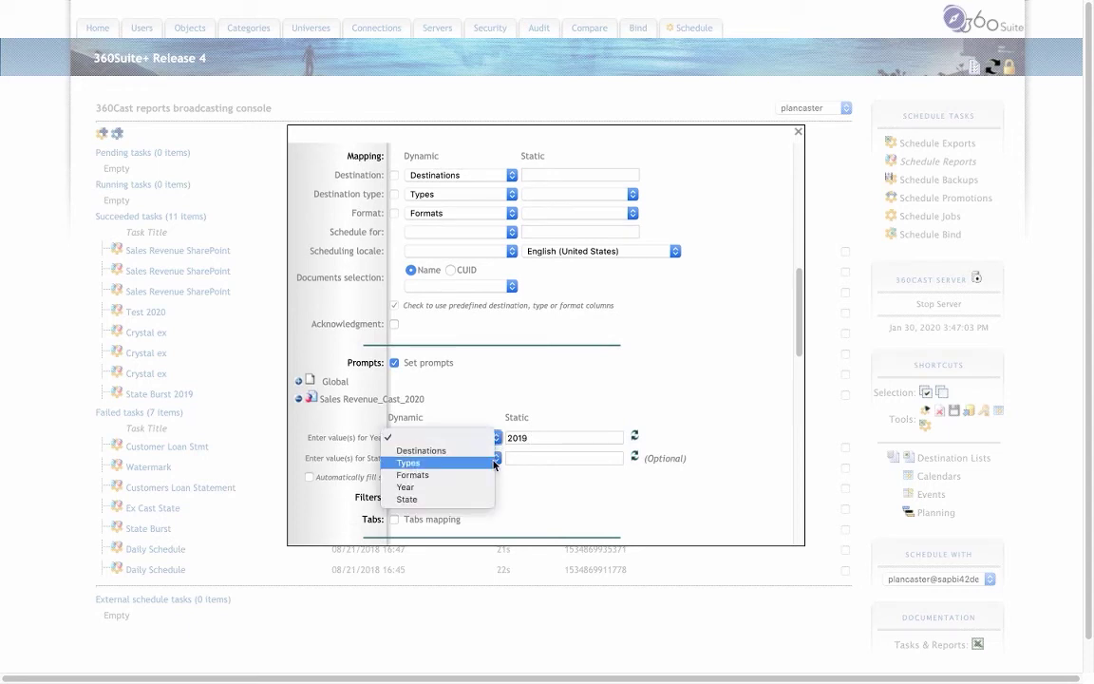
click(491, 492)
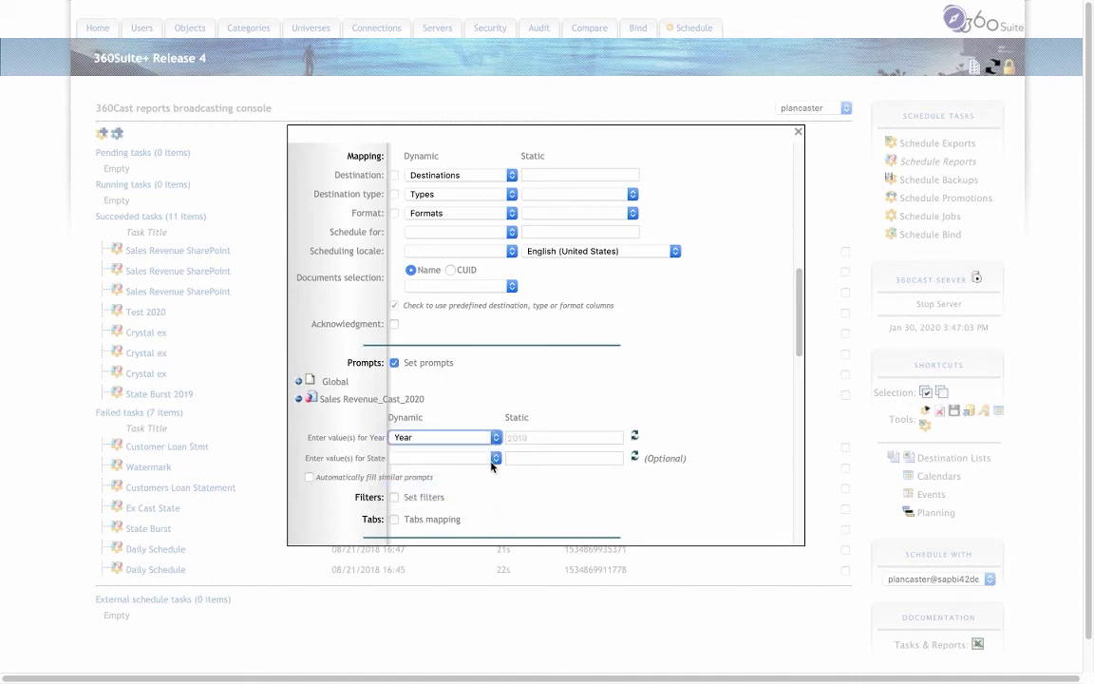
click(448, 460)
click(487, 520)
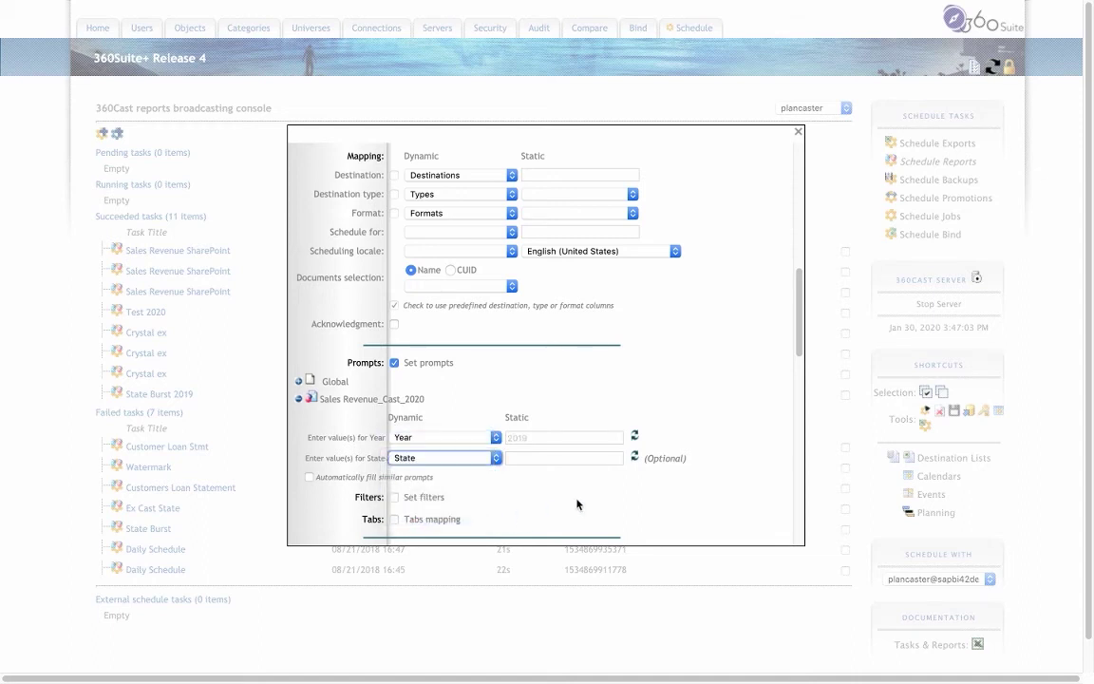
scroll(576, 504, down, 4)
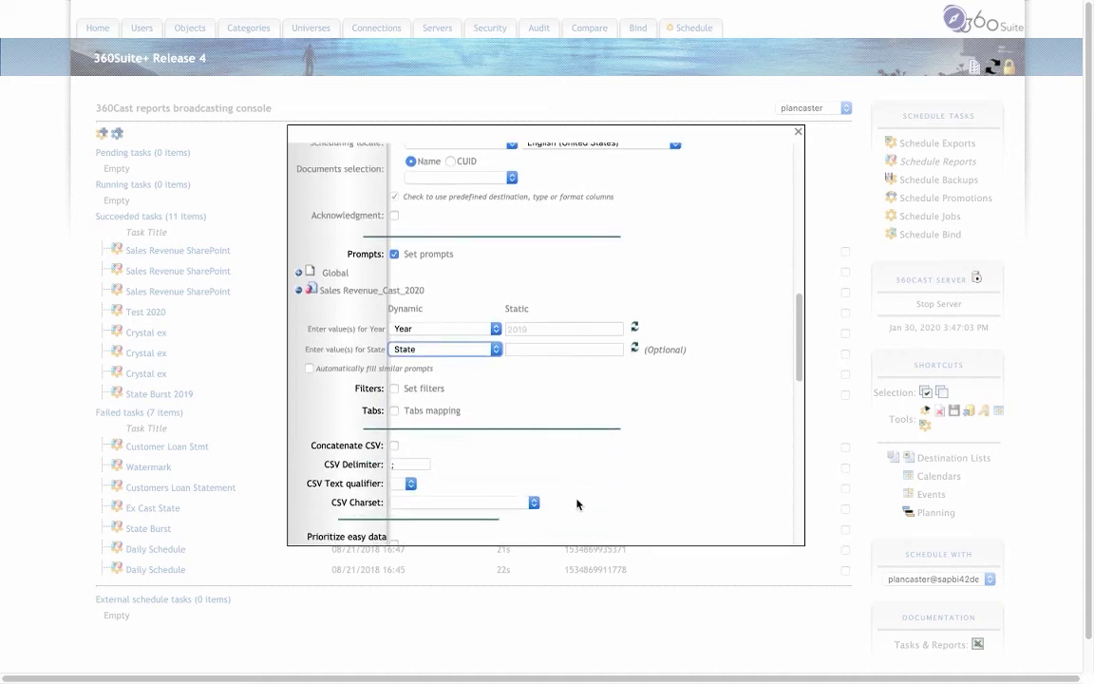
scroll(577, 504, down, 2)
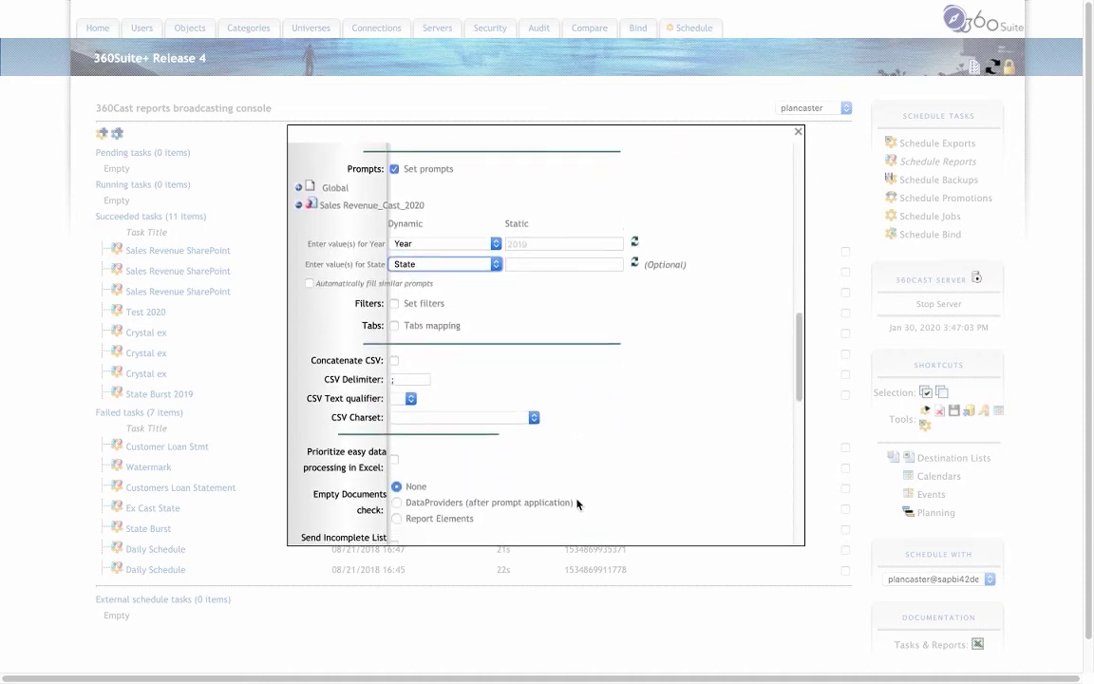
scroll(577, 504, down, 4)
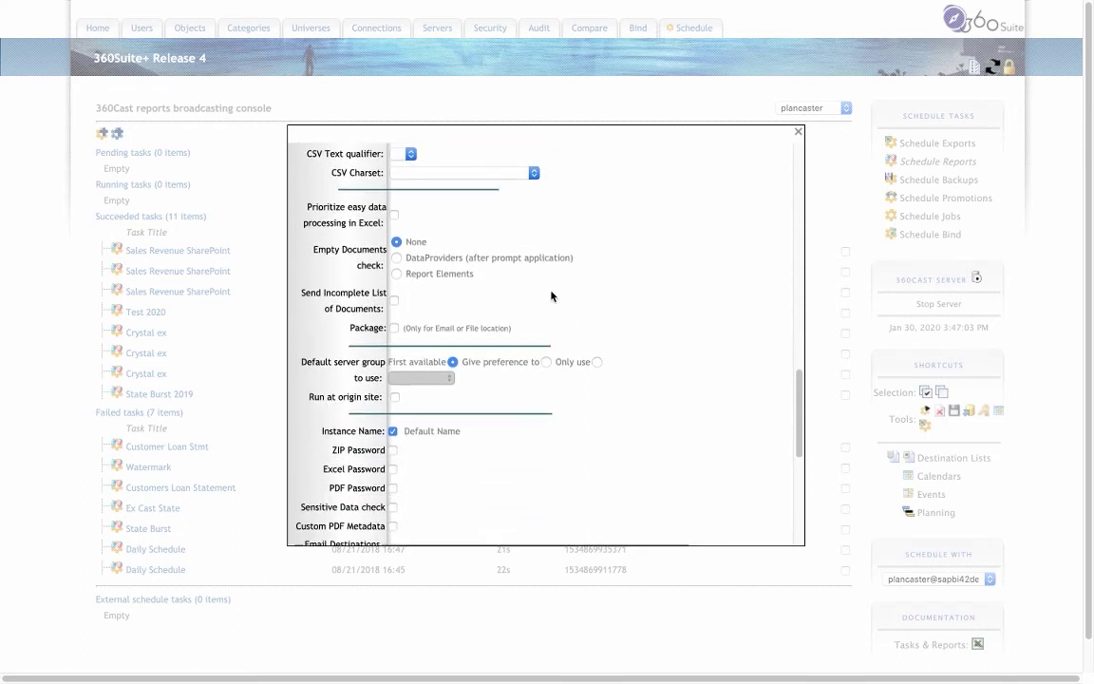
- Replace the default instance name with %R_Sales_[State]_[Year] using the State and Year values
scroll(540, 407, down, 1)
scroll(540, 407, down, 2)
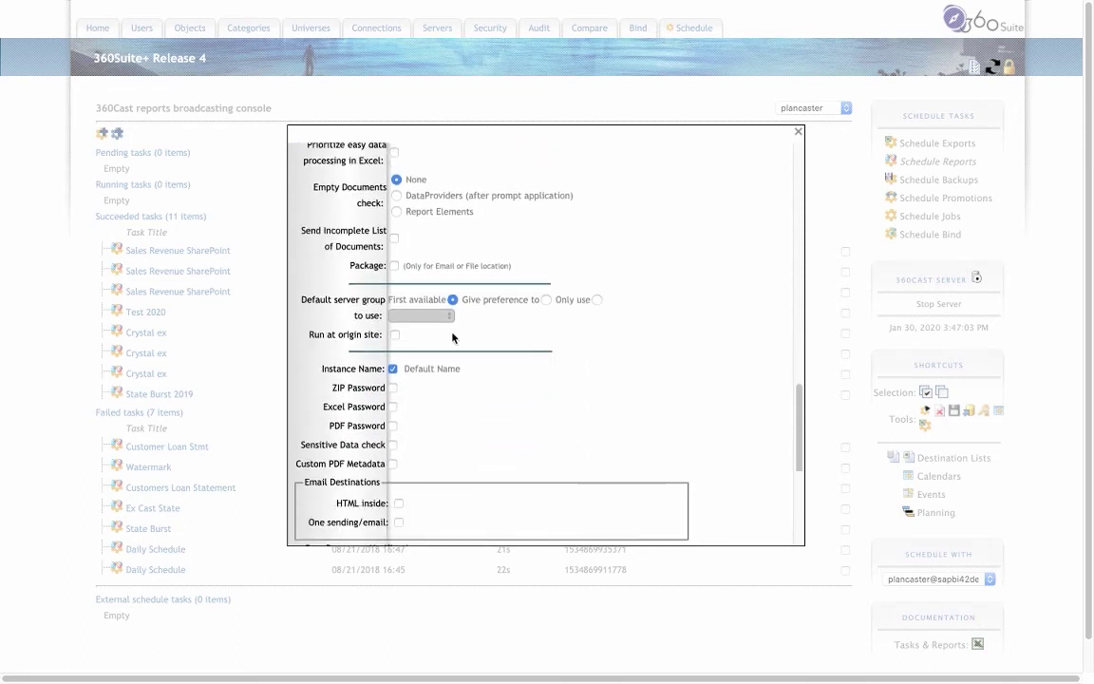
click(393, 369)
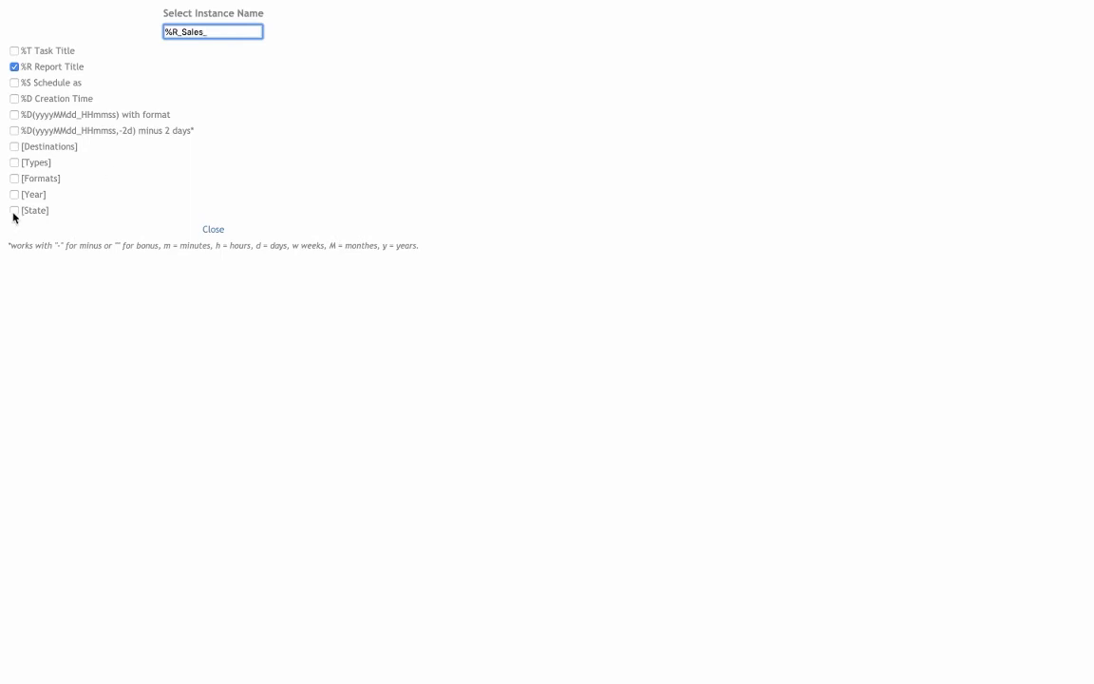
click(14, 210)
text(_)
click(14, 194)
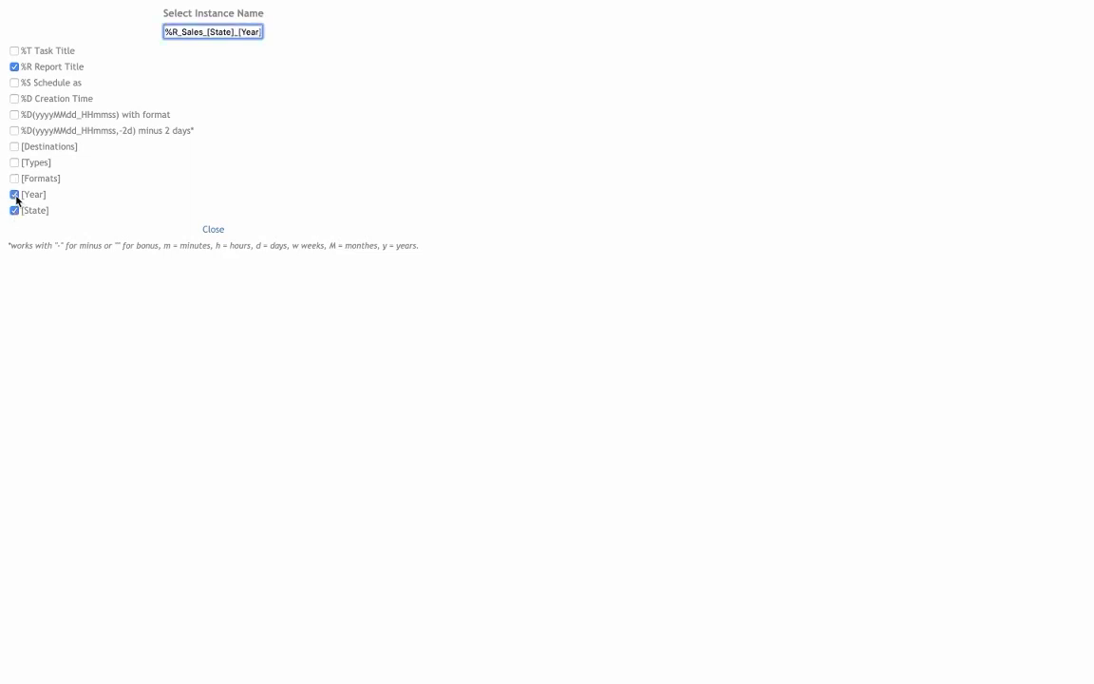
- Close the instance name builder and schedule the SharePoint GBS burst task
click(212, 229)
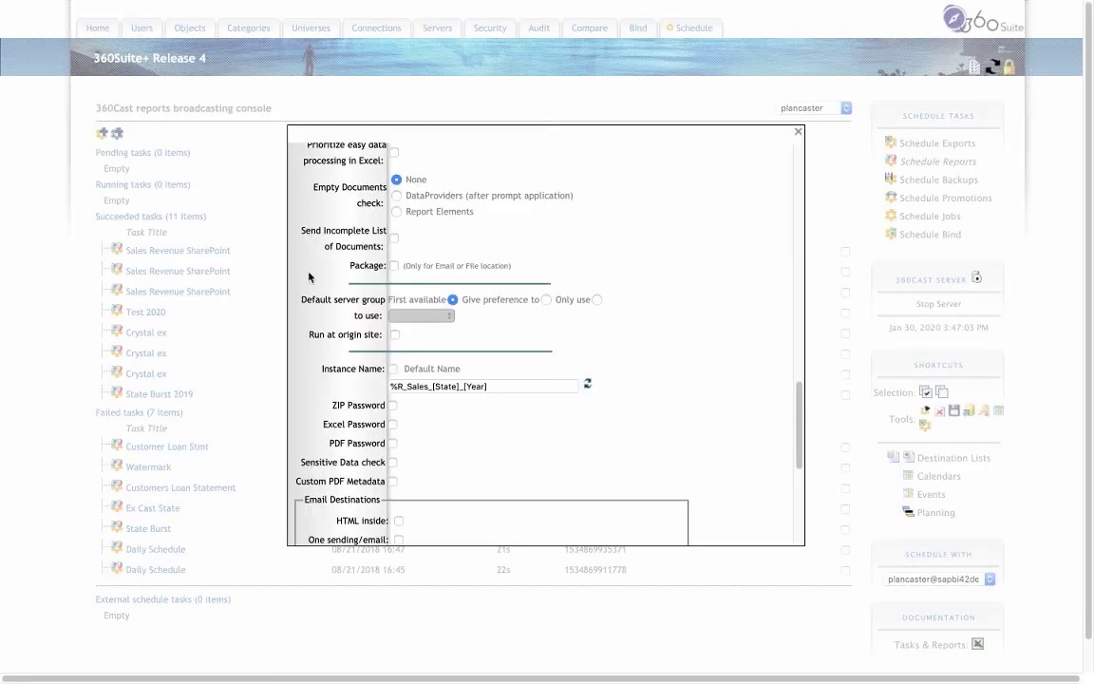
scroll(482, 447, down, 3)
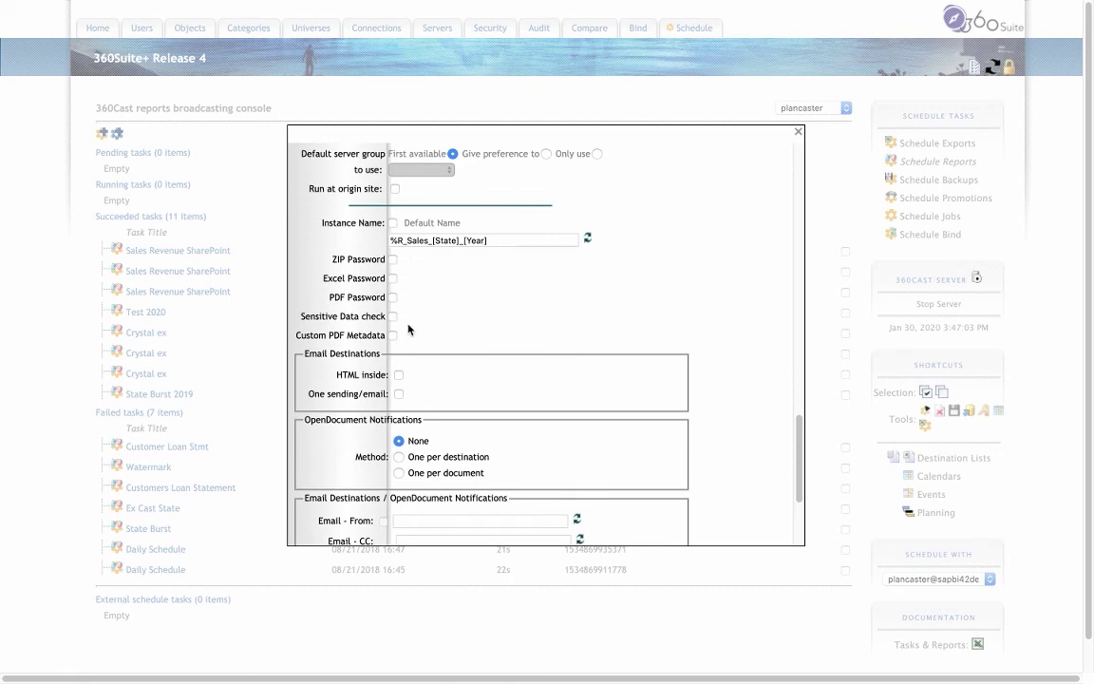
scroll(408, 328, down, 1)
scroll(409, 329, down, 5)
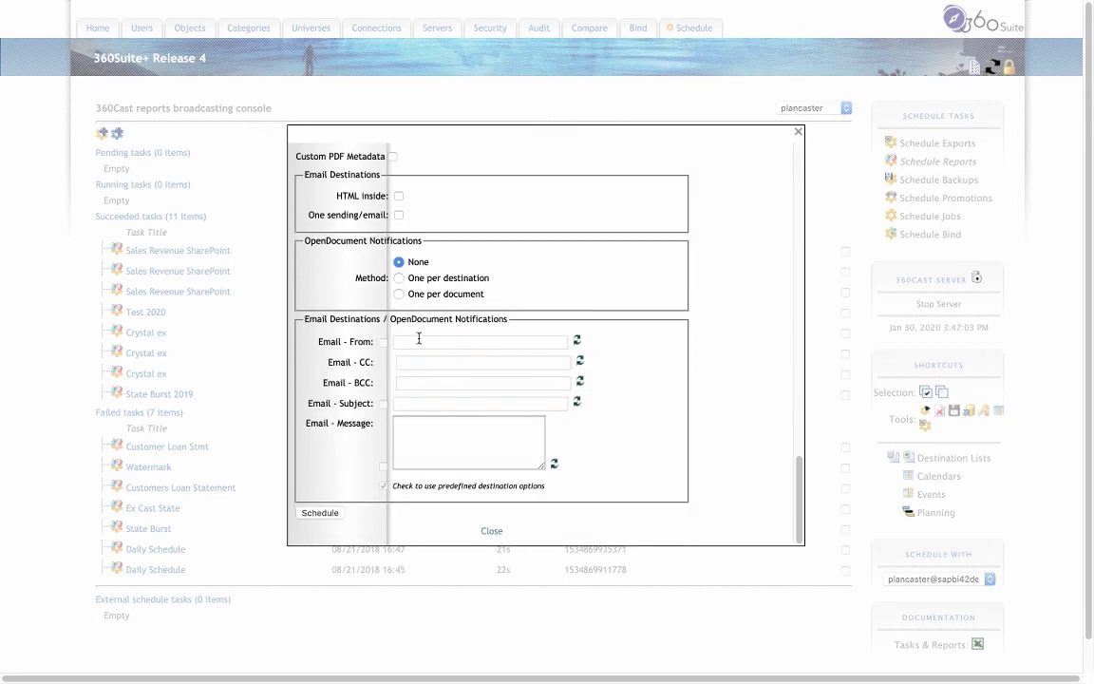
click(321, 514)
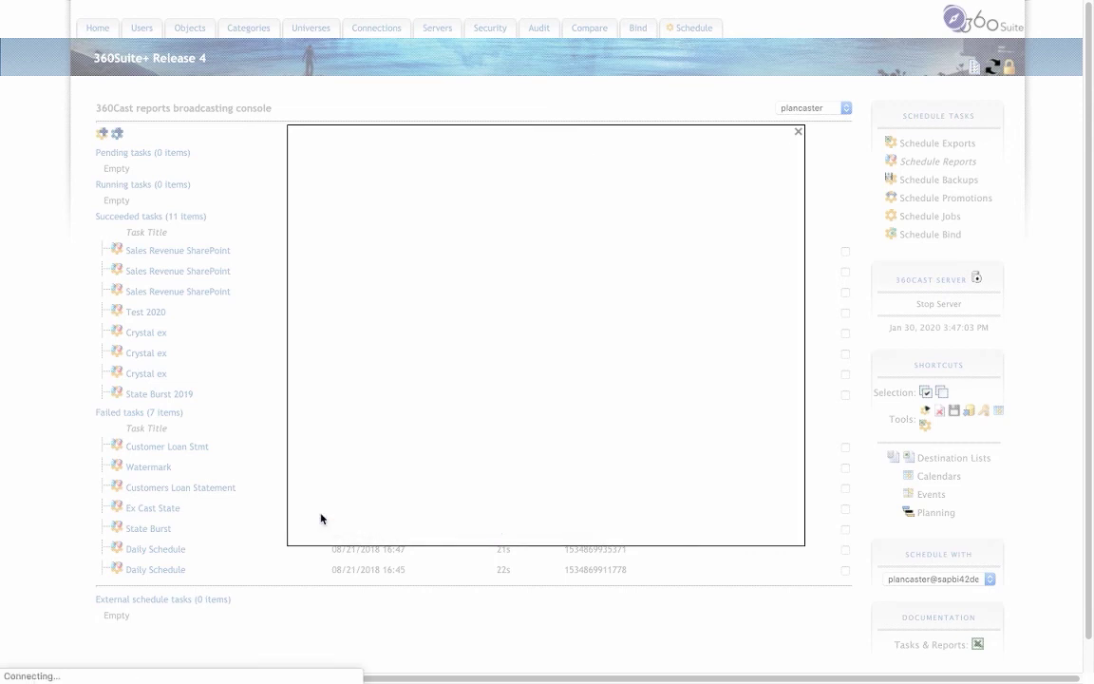
- Dismiss the assisted task summary and refresh until SharePoint GBS appears under Succeeded tasks
click(799, 133)
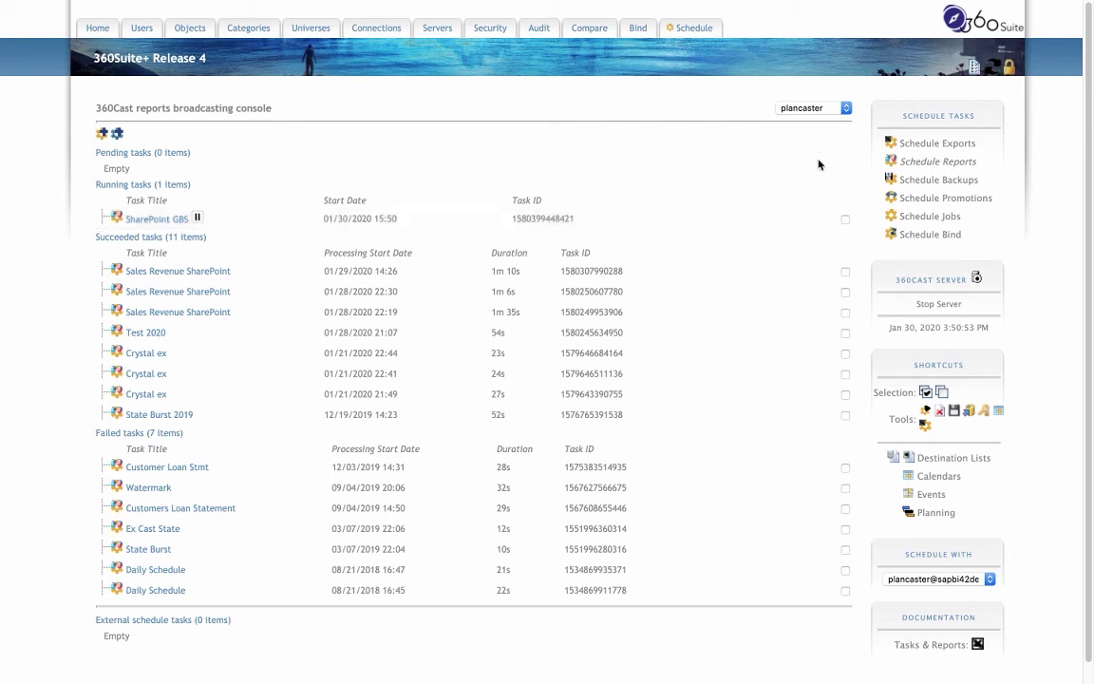
click(992, 74)
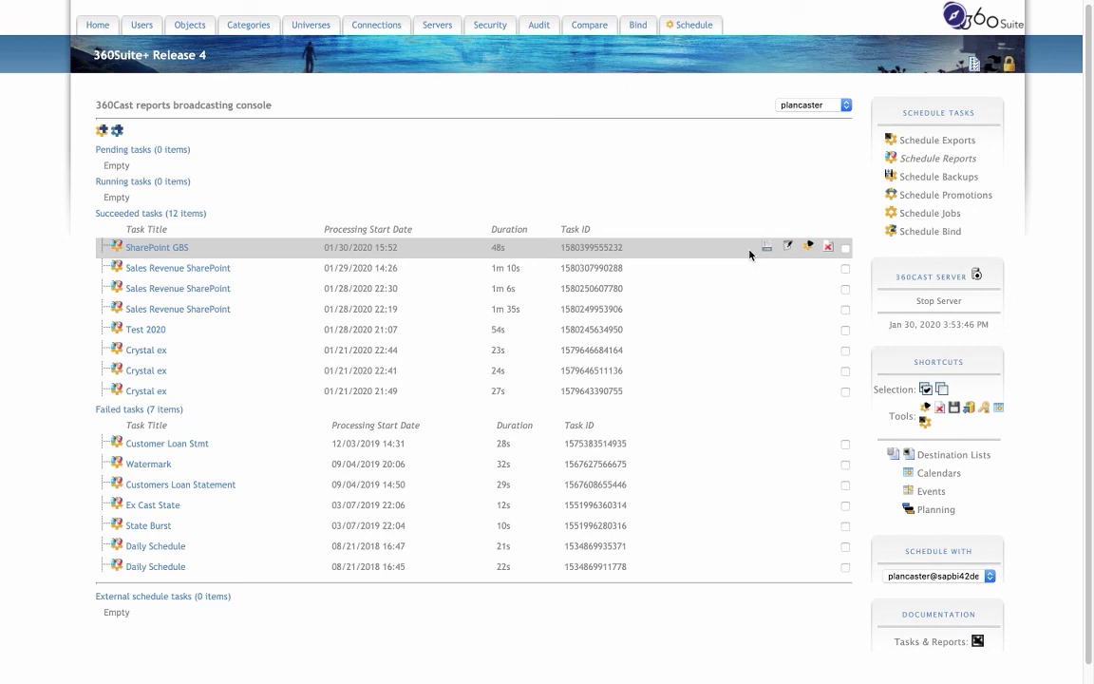
- Open the Sales Revenue_Cast_2020_2019_California PDF from the SharePoint test documents list
mouse_move(224, 5)
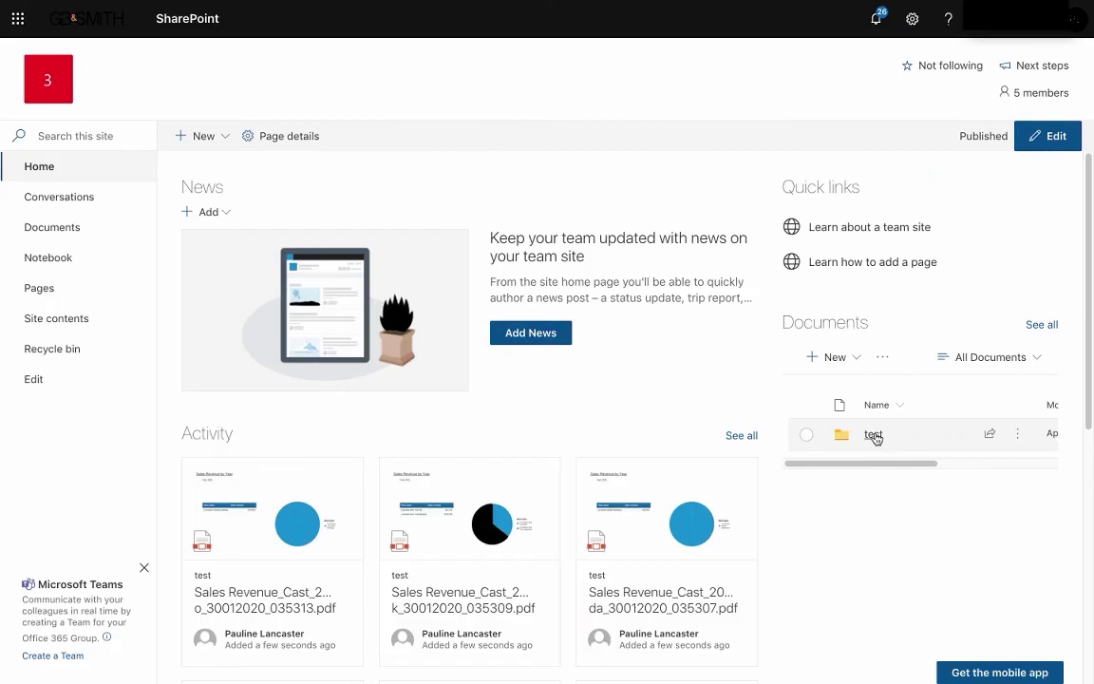
click(805, 432)
scroll(874, 436, down, 1)
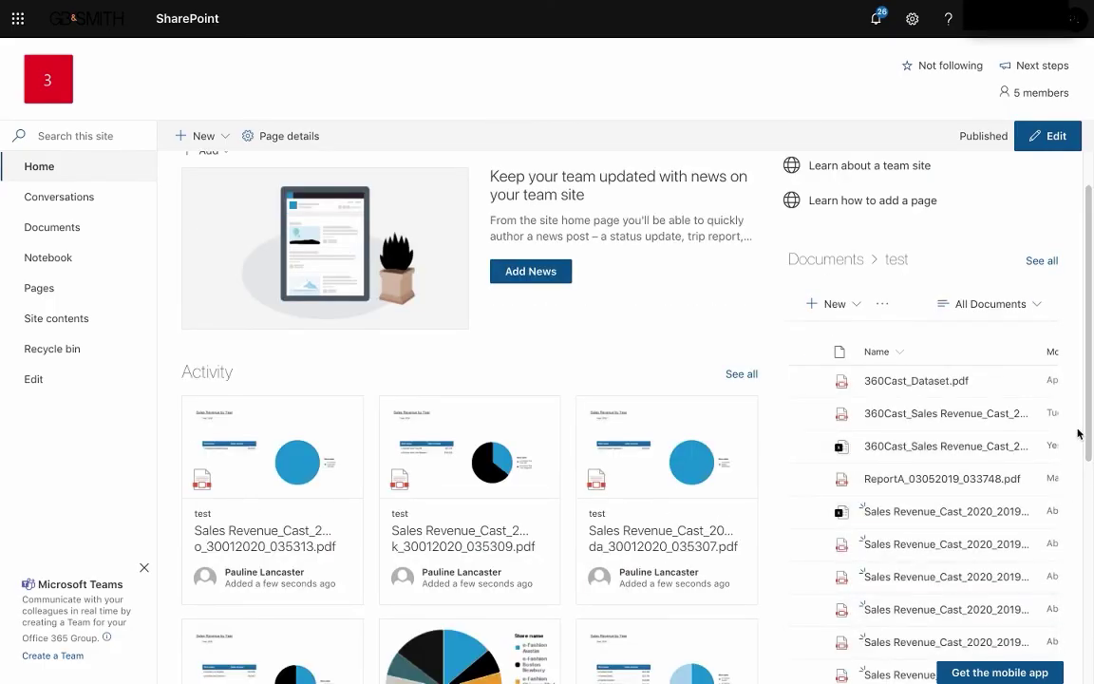
scroll(1044, 494, down, 1)
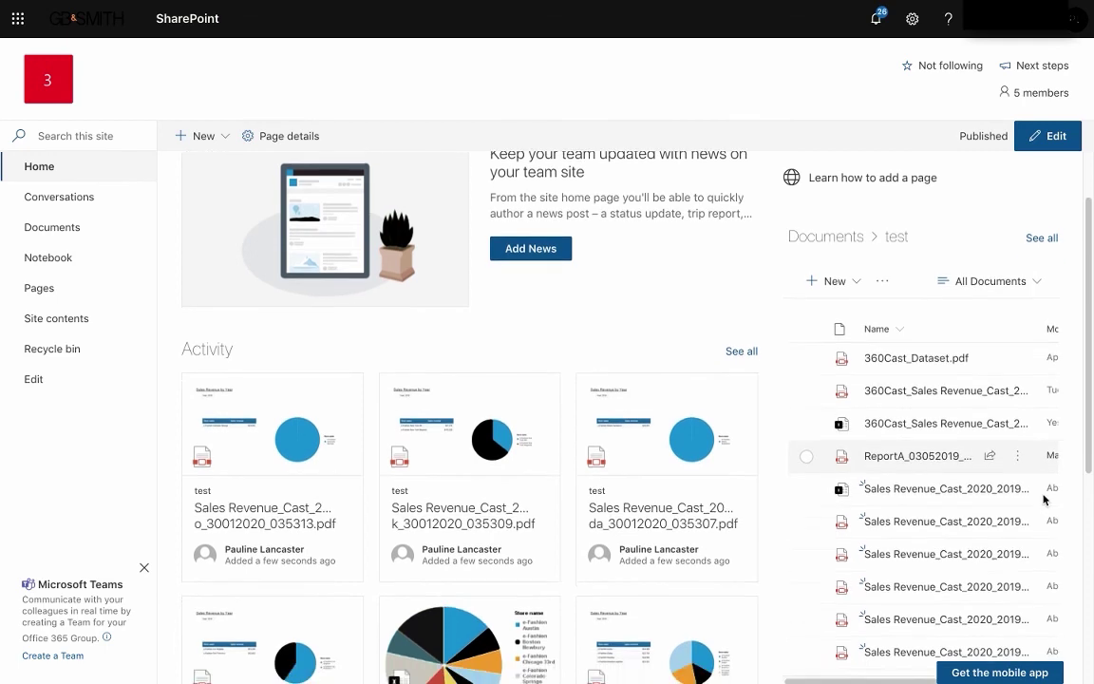
scroll(1044, 499, down, 1)
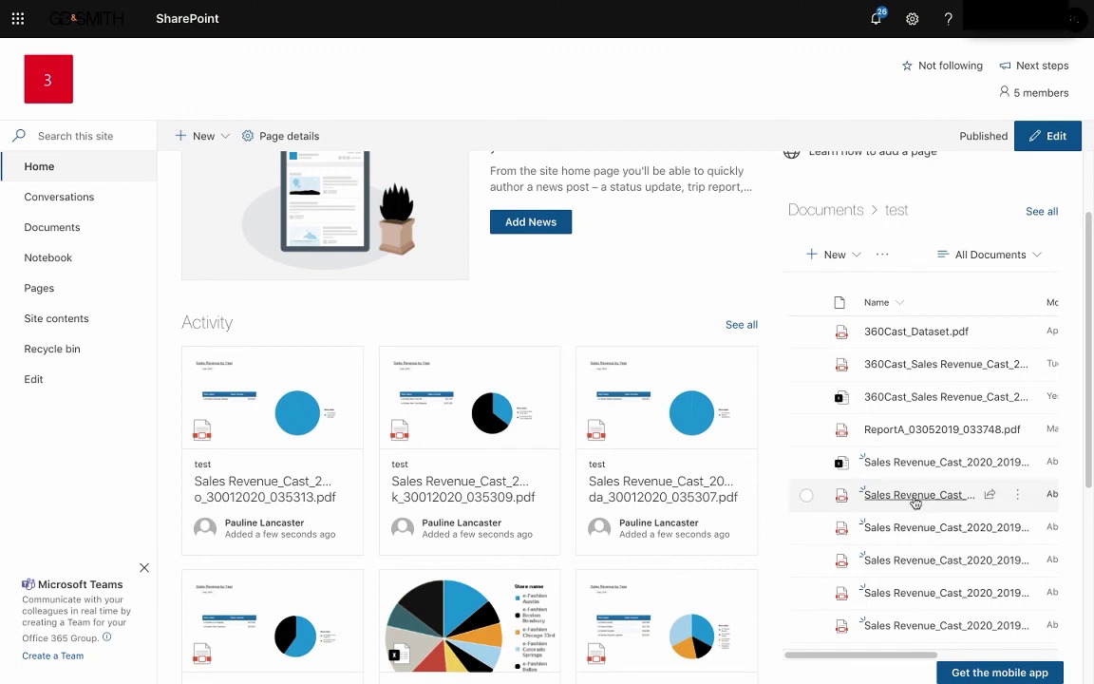
click(915, 495)
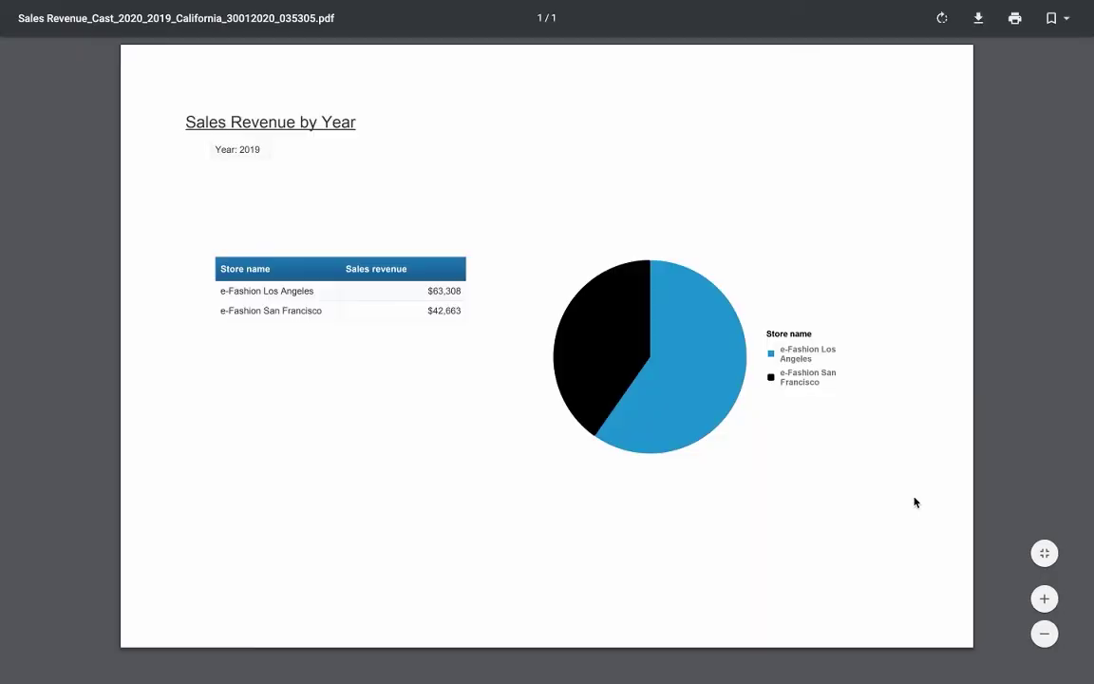